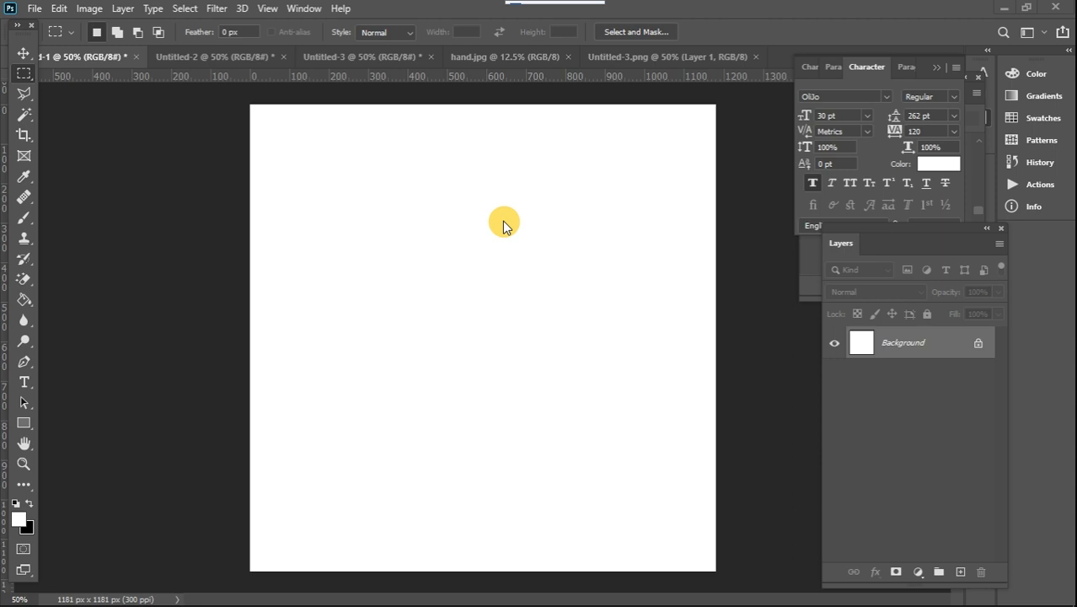
Draw a closed rectangular path about 623 by 231 px on the blank canvas with the Pen tool
{"action": "left_click", "coordinate": [24, 363]}
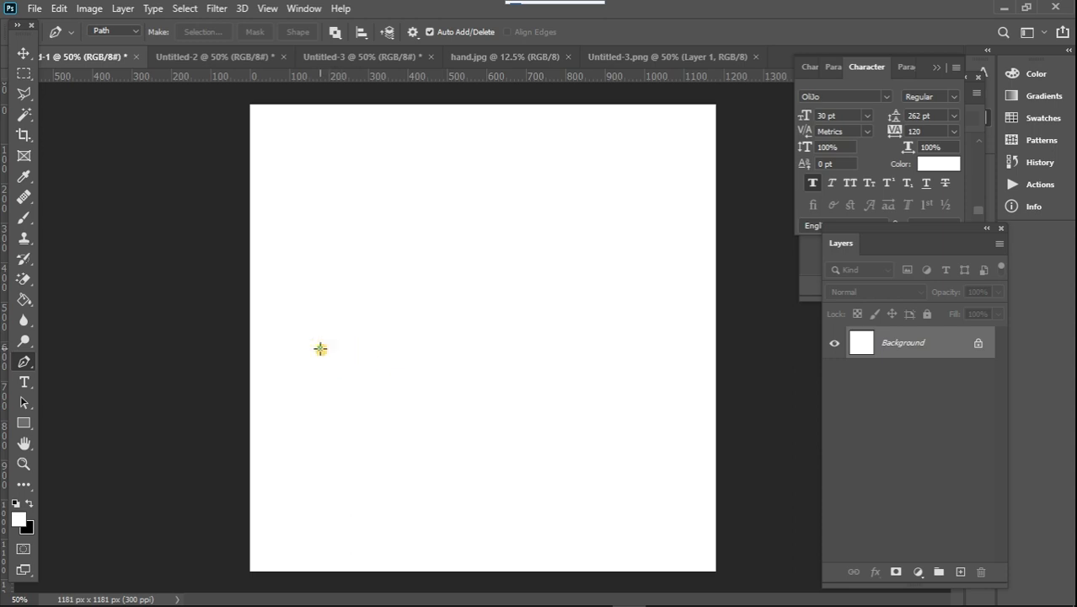
{"action": "left_click", "coordinate": [320, 348]}
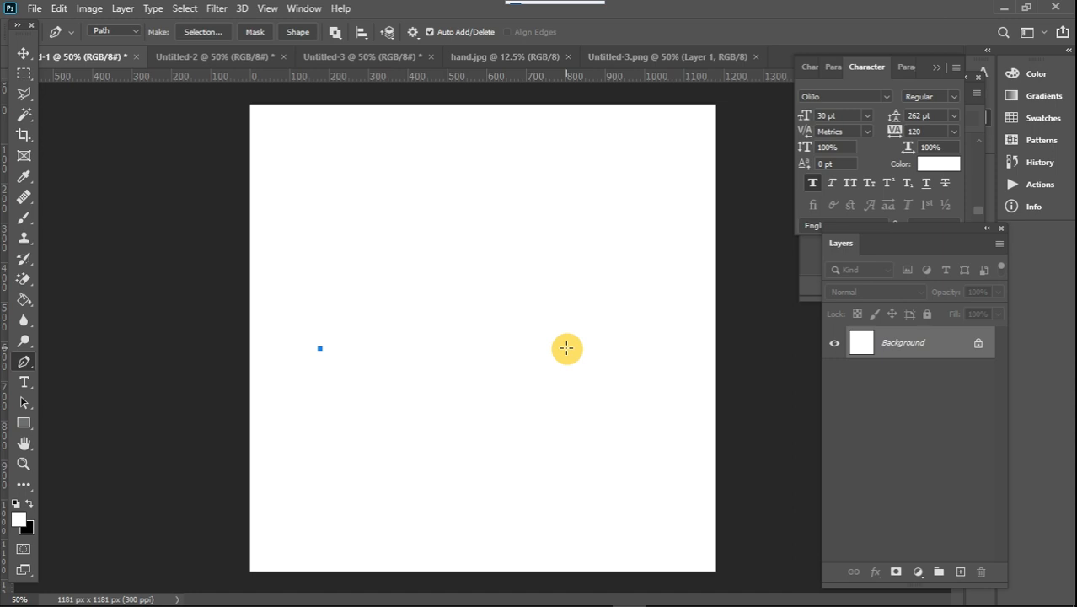
{"action": "left_click", "coordinate": [567, 348]}
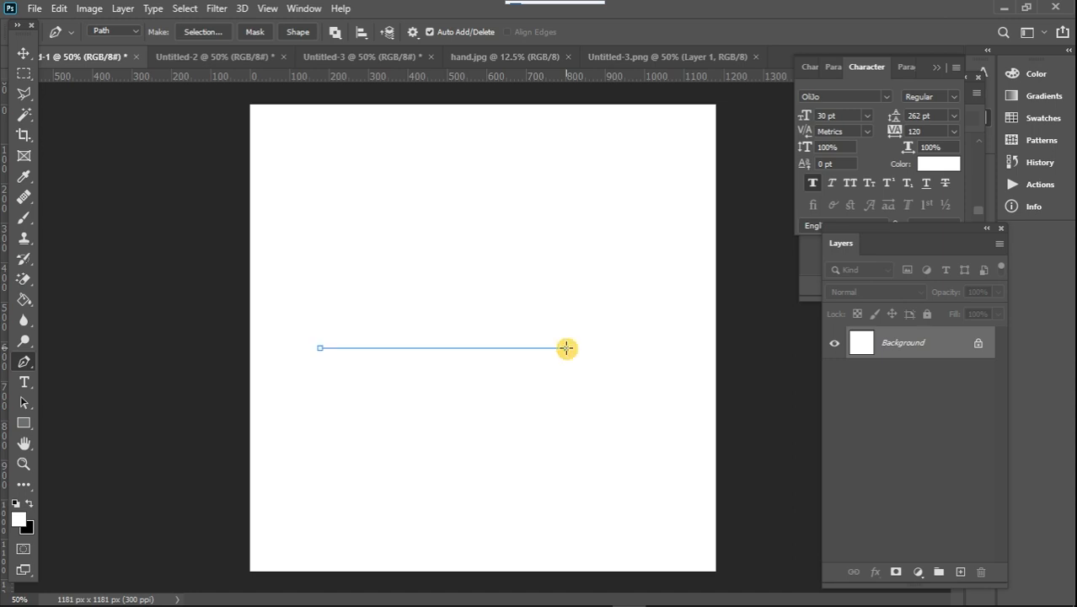
{"action": "left_click", "coordinate": [566, 258]}
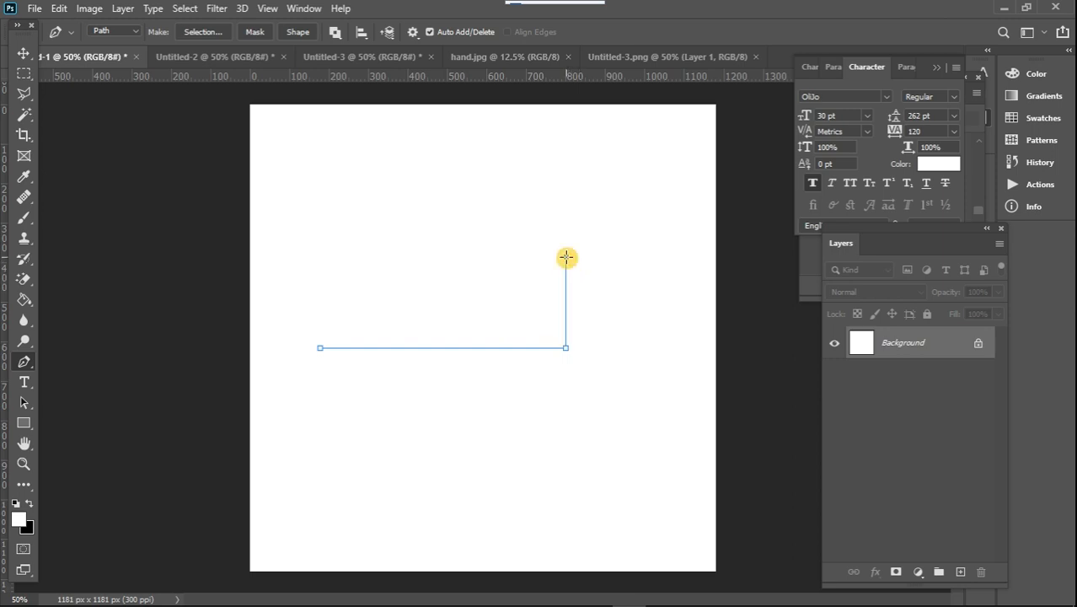
{"action": "left_click", "coordinate": [320, 256]}
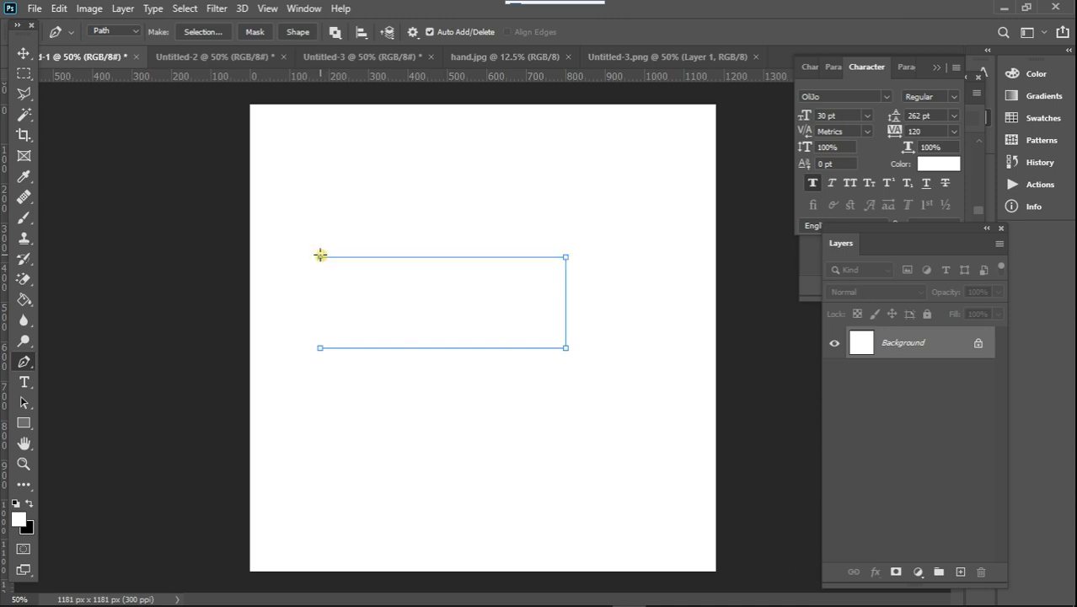
{"action": "left_click", "coordinate": [320, 349]}
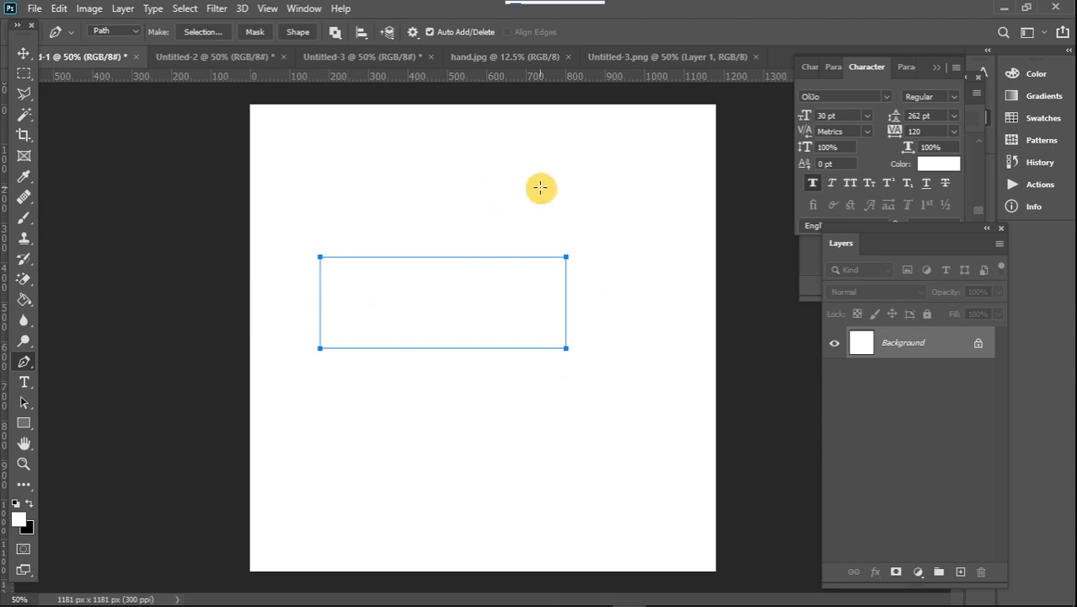
{"action": "key", "text": "Caps_Lock"}
{"action": "left_click", "coordinate": [528, 257]}
{"action": "key", "text": "ctrl+z"}
{"action": "key", "text": "Caps_Lock"}
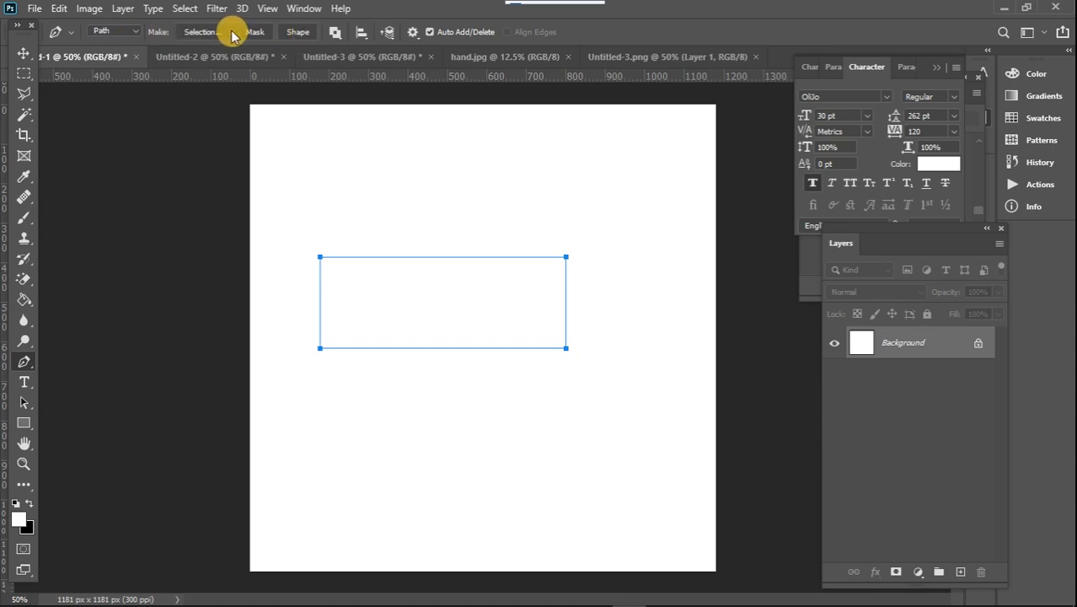
Convert the rectangular path into a shape and fill it with the purple color 3f0e89
{"action": "left_click", "coordinate": [296, 34]}
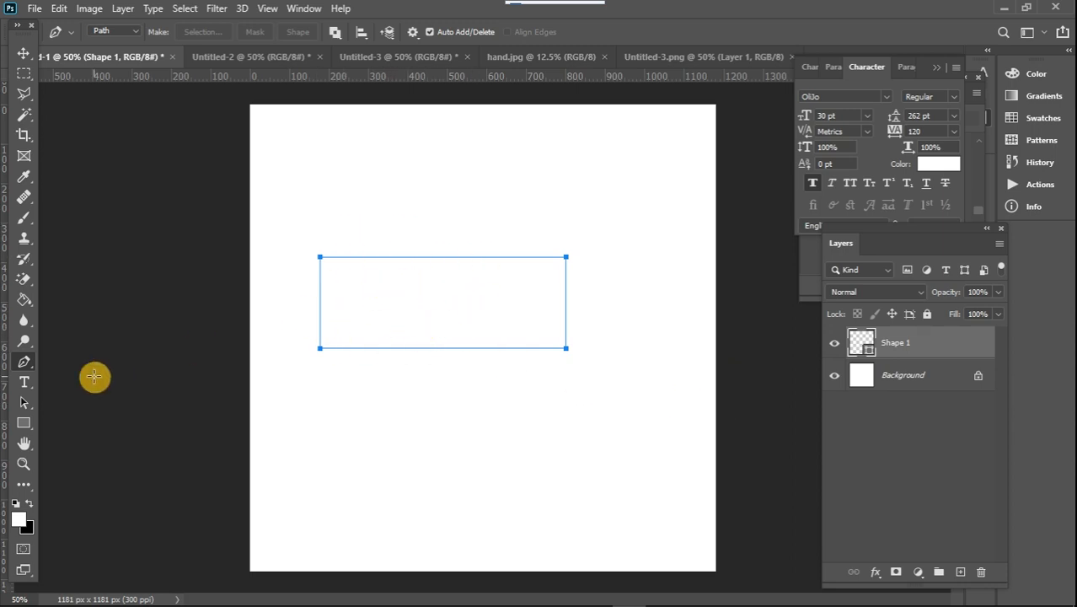
{"action": "left_click", "coordinate": [21, 426]}
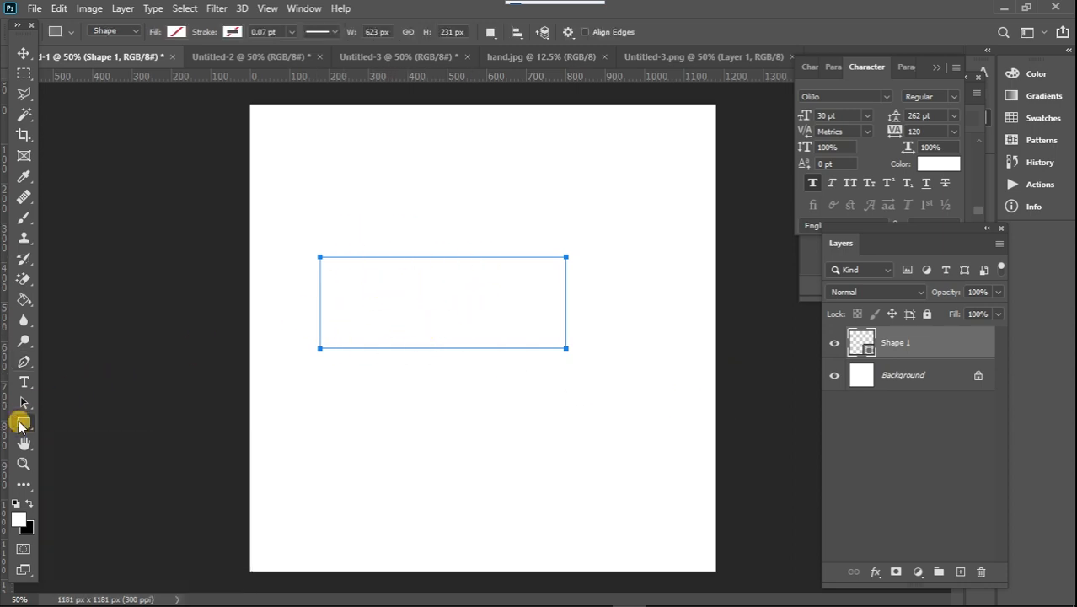
{"action": "left_click", "coordinate": [177, 33]}
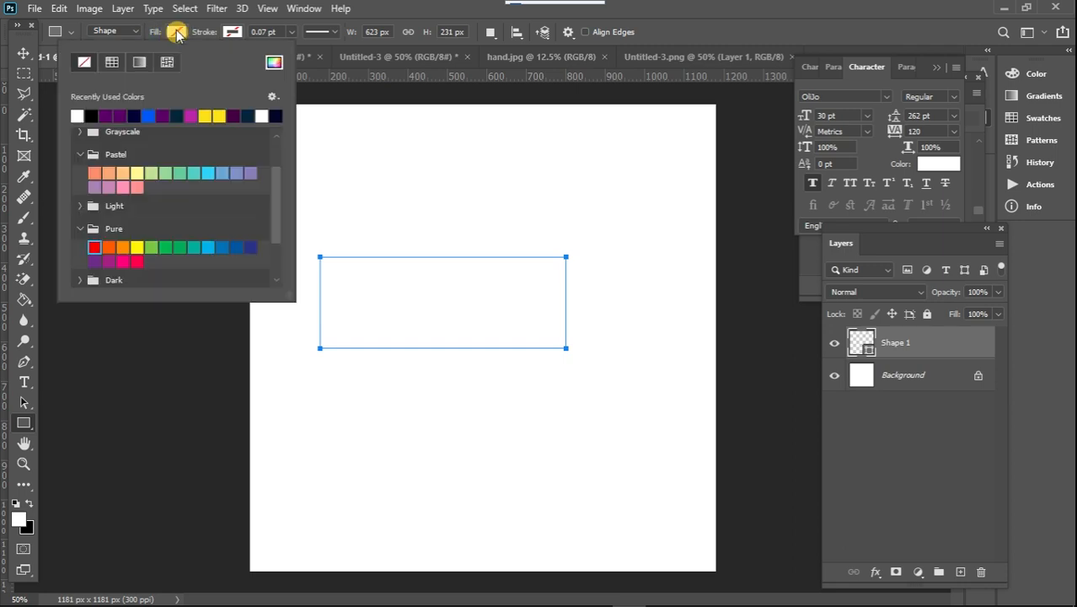
{"action": "left_click", "coordinate": [274, 63]}
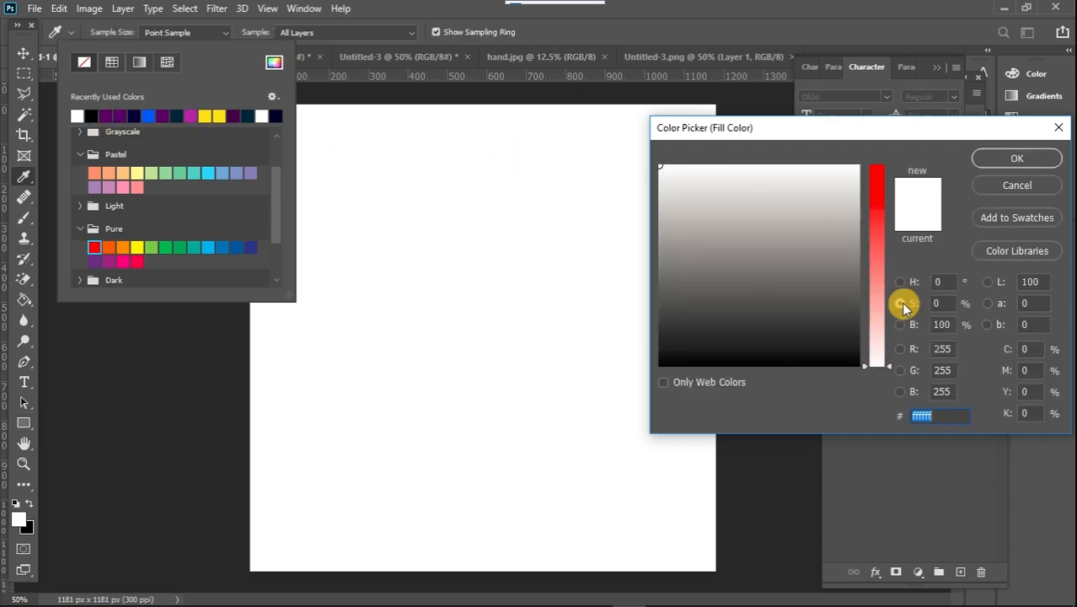
{"action": "left_click_drag", "start_coordinate": [868, 364], "coordinate": [861, 186]}
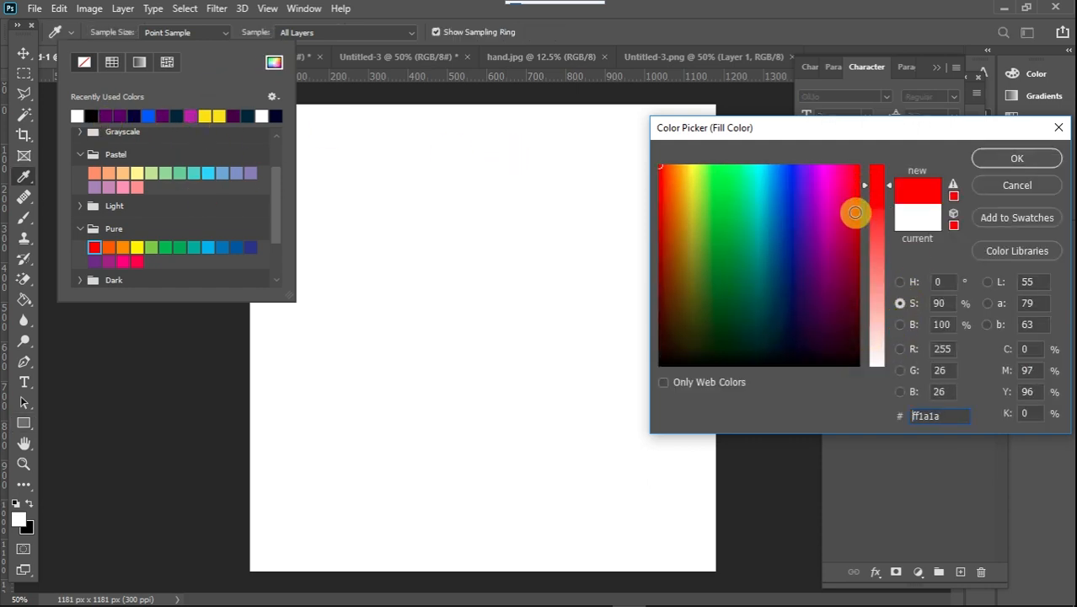
{"action": "left_click", "coordinate": [806, 258]}
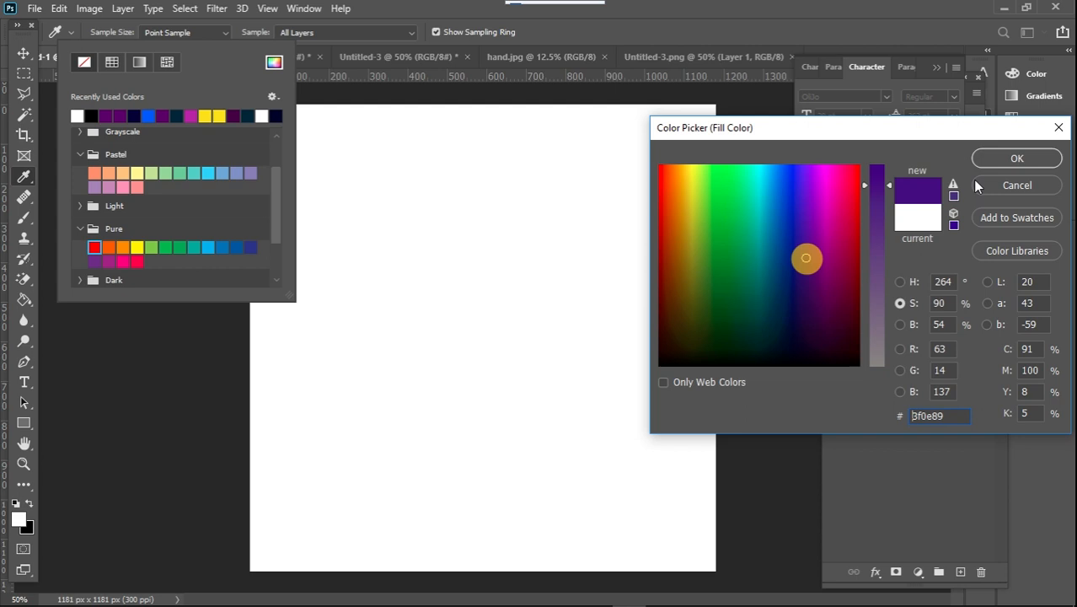
{"action": "left_click", "coordinate": [1018, 161]}
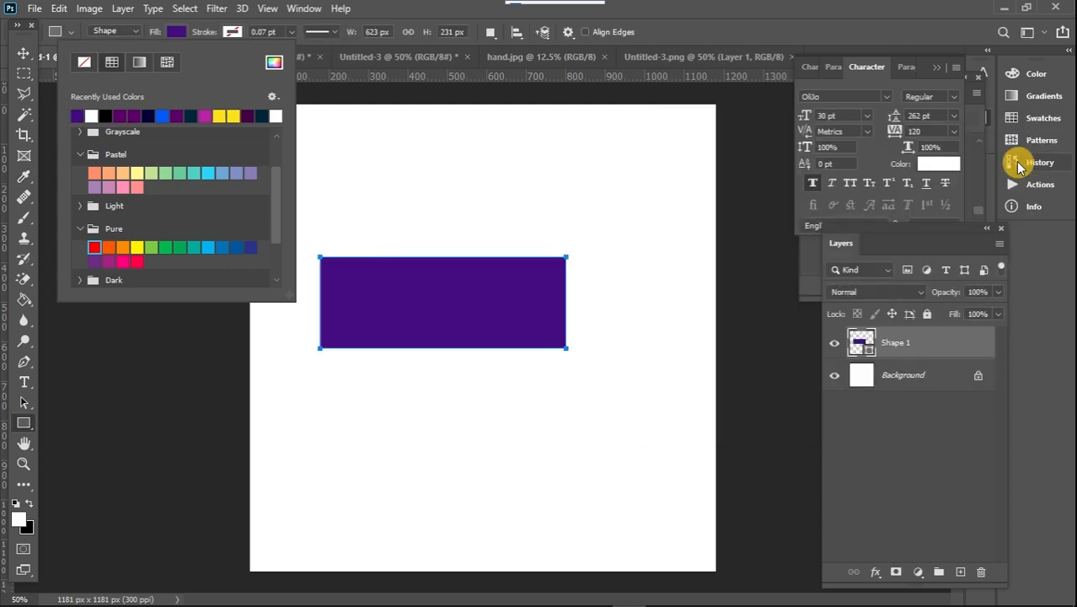
{"action": "left_click", "coordinate": [412, 13]}
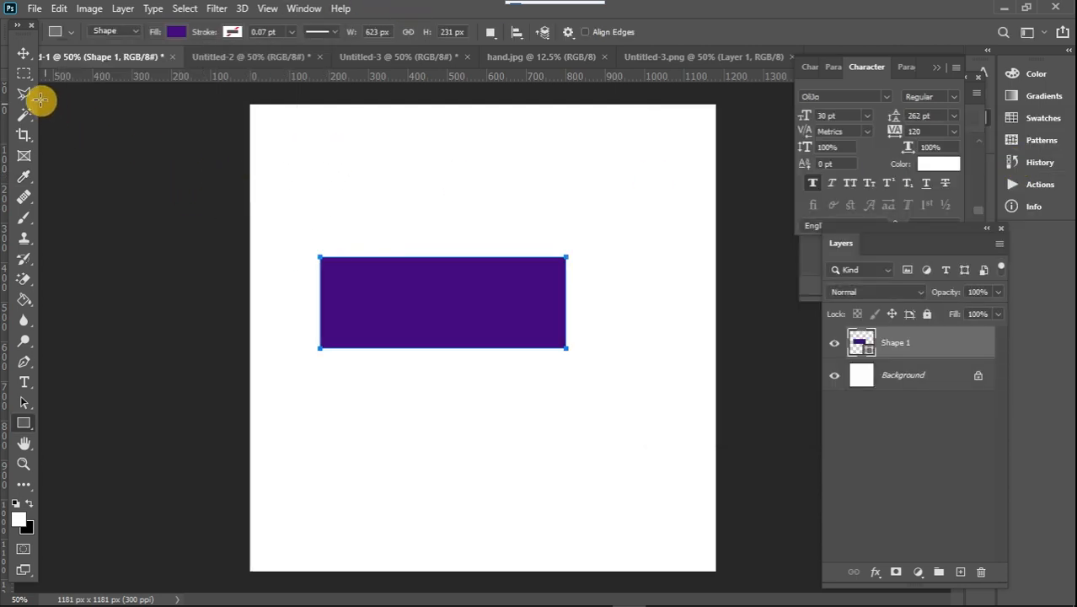
In the Untitled-2 document, trace a closed Pen tool path along the edges of the white DESIGN TRIBE rectangle
{"action": "left_click", "coordinate": [22, 77]}
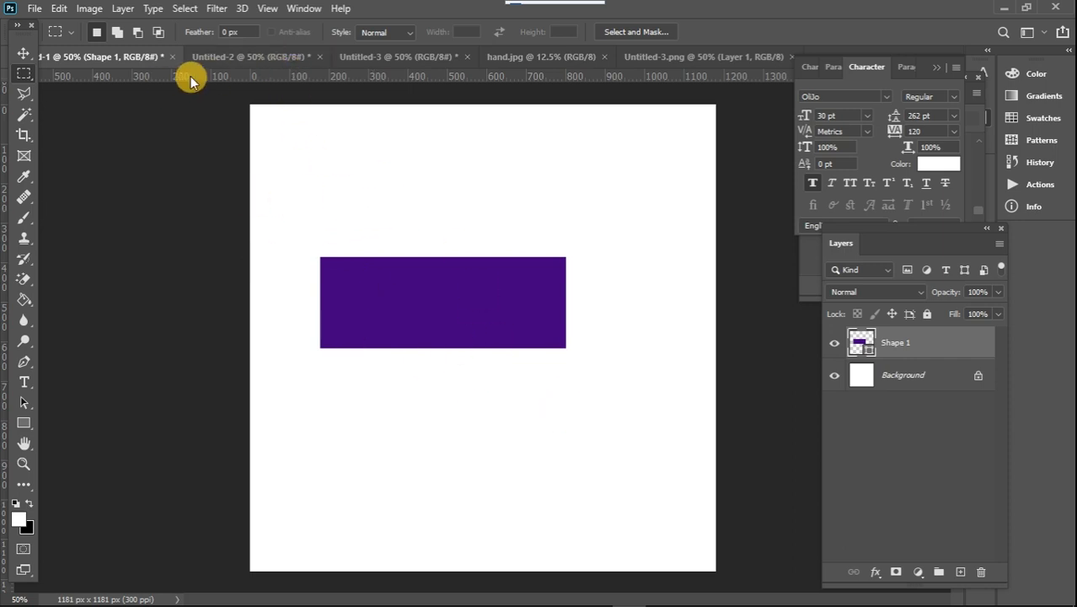
{"action": "left_click", "coordinate": [237, 57]}
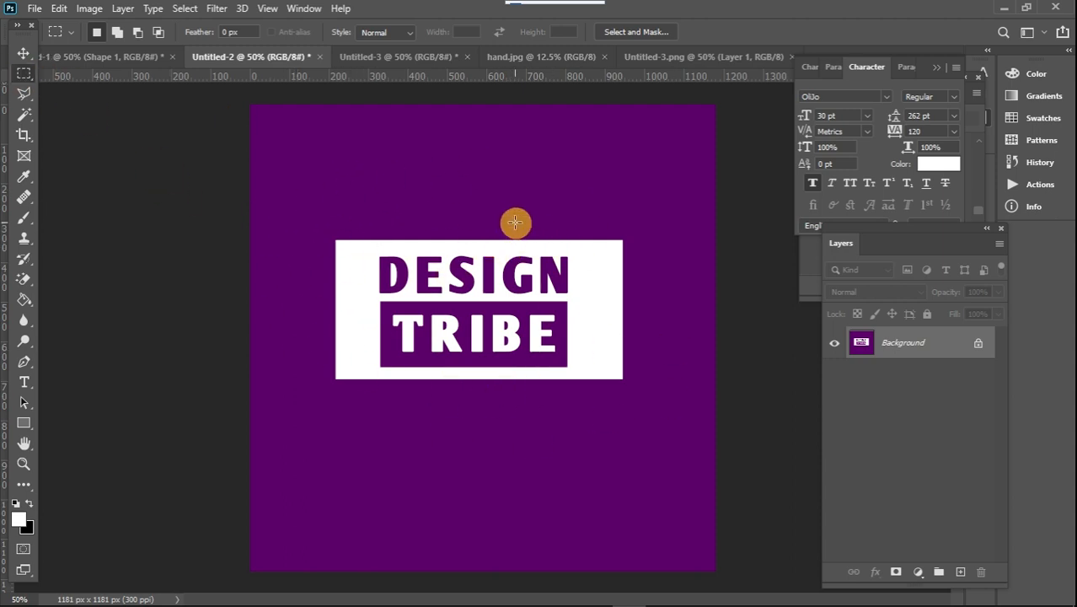
{"action": "left_click", "coordinate": [24, 361]}
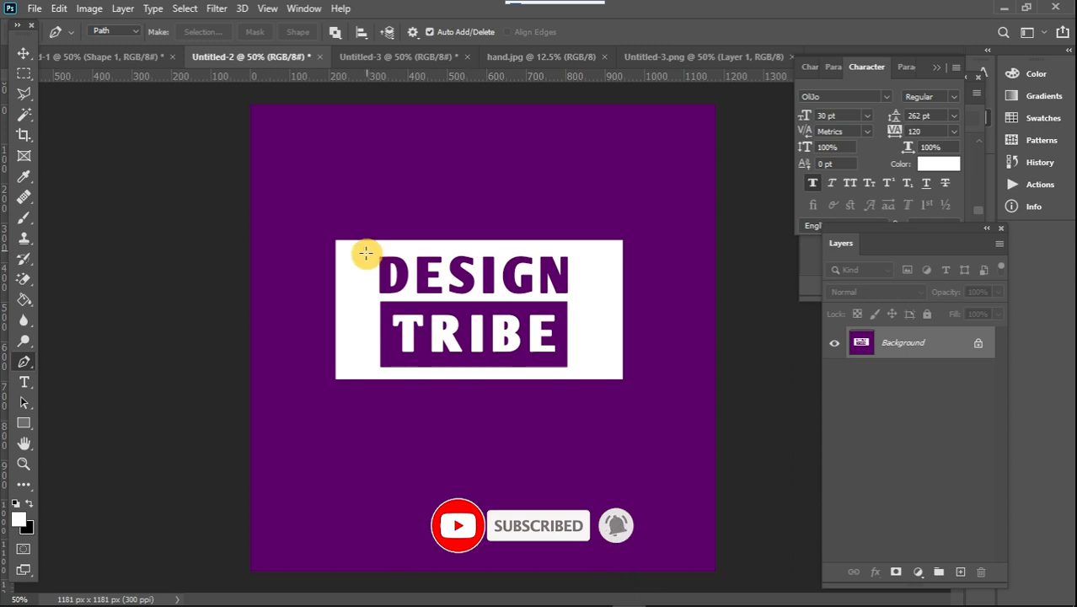
{"action": "left_click", "coordinate": [337, 380]}
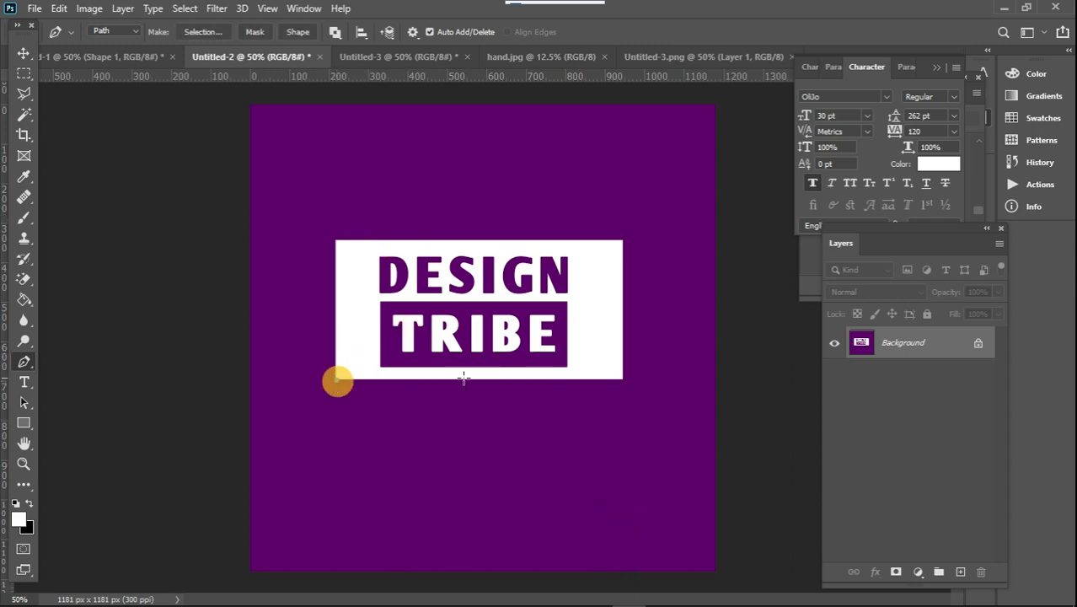
{"action": "left_click", "coordinate": [621, 380]}
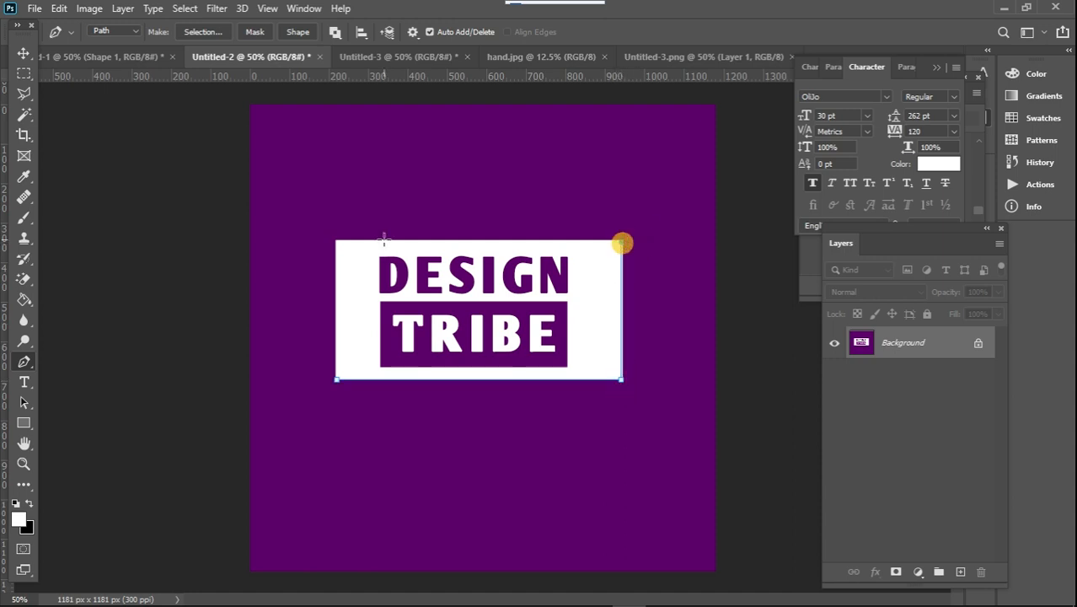
{"action": "left_click", "coordinate": [342, 248]}
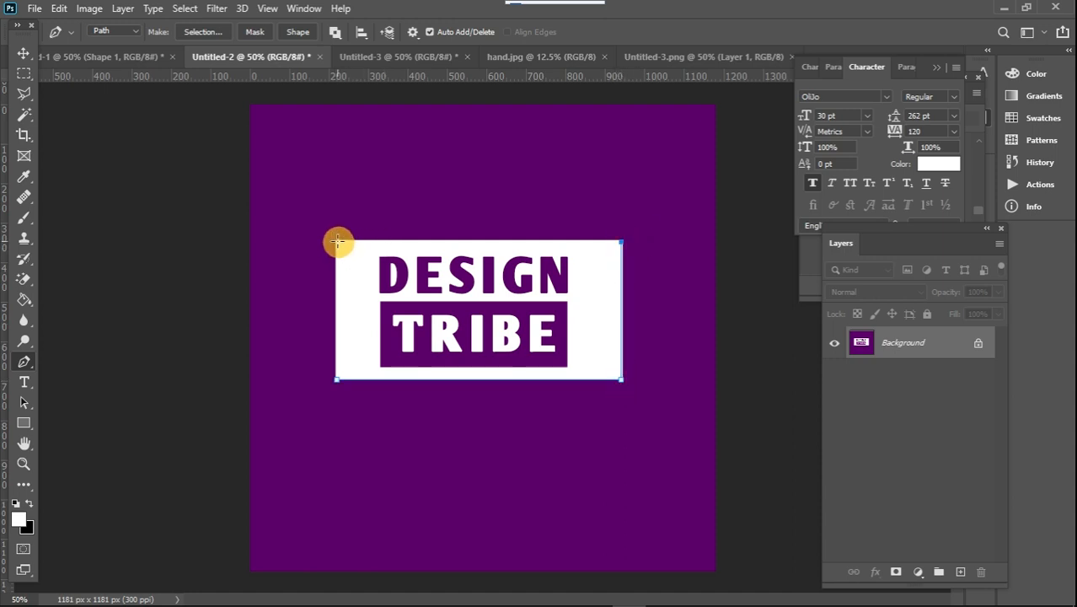
{"action": "left_click", "coordinate": [339, 381]}
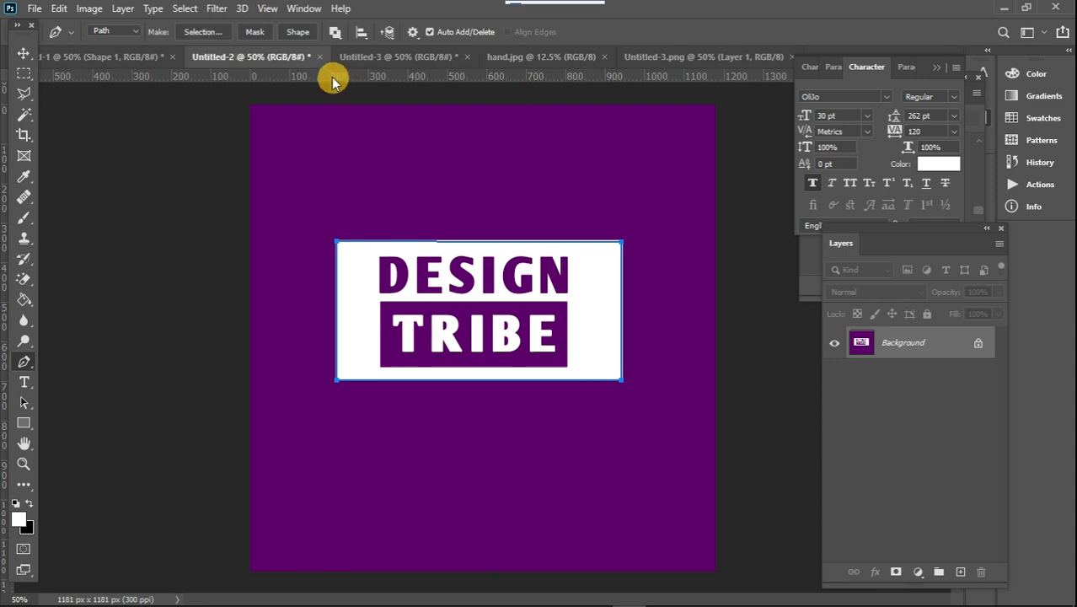
Try masking the purple background with the traced path, and undo the mask
{"action": "left_click", "coordinate": [256, 32]}
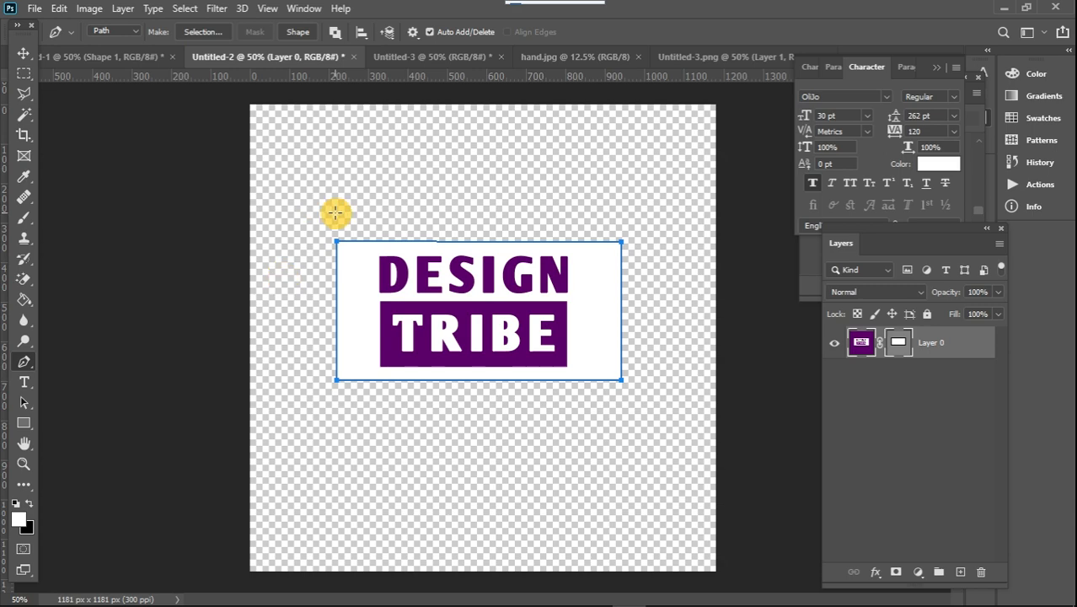
{"action": "left_click", "coordinate": [24, 53]}
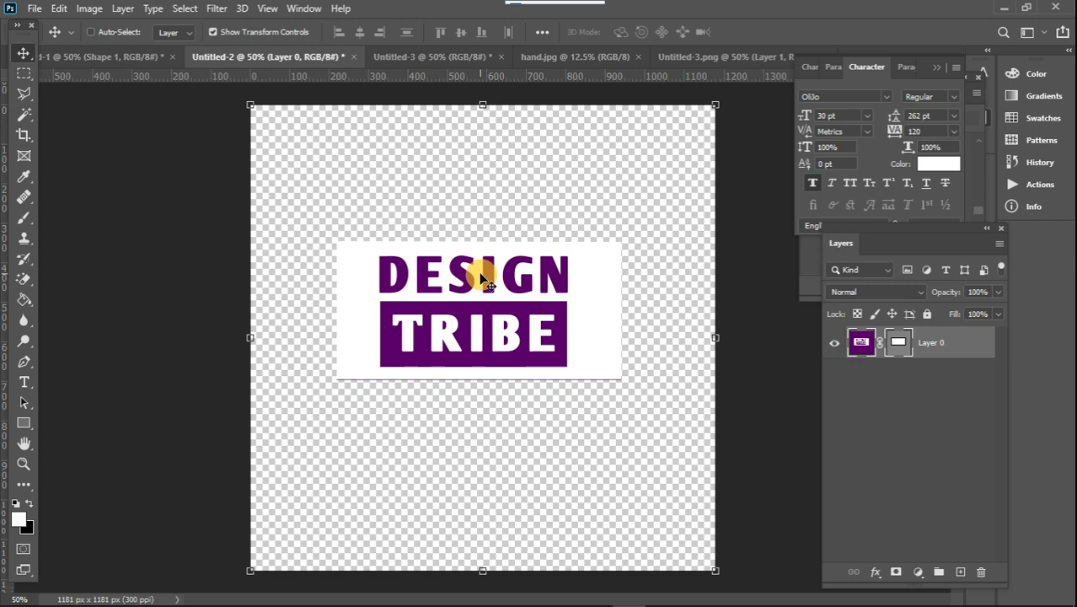
{"action": "key", "text": "Return"}
{"action": "key", "text": "ctrl+Return"}
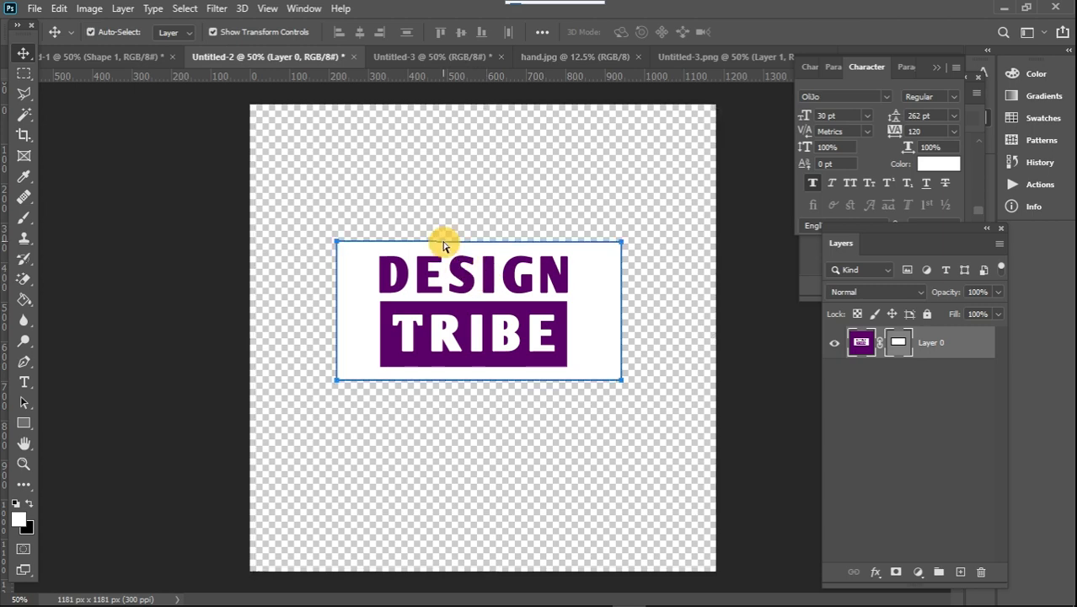
{"action": "key", "text": "ctrl+z"}
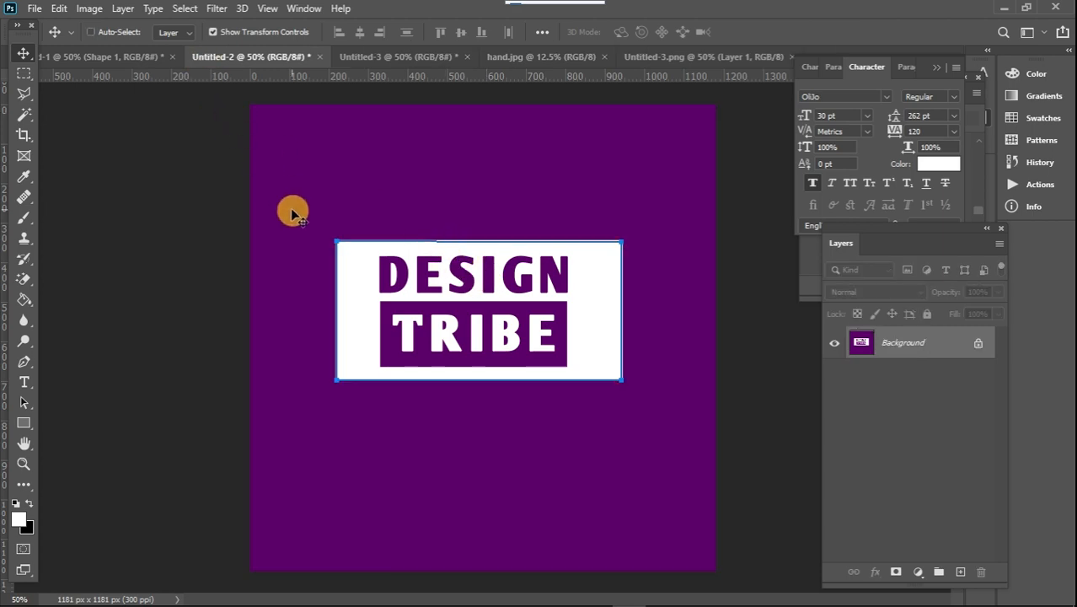
Try masking the background with a new selection made from the path at 0 pixels feather radius, and undo back to the path
{"action": "left_click", "coordinate": [24, 363]}
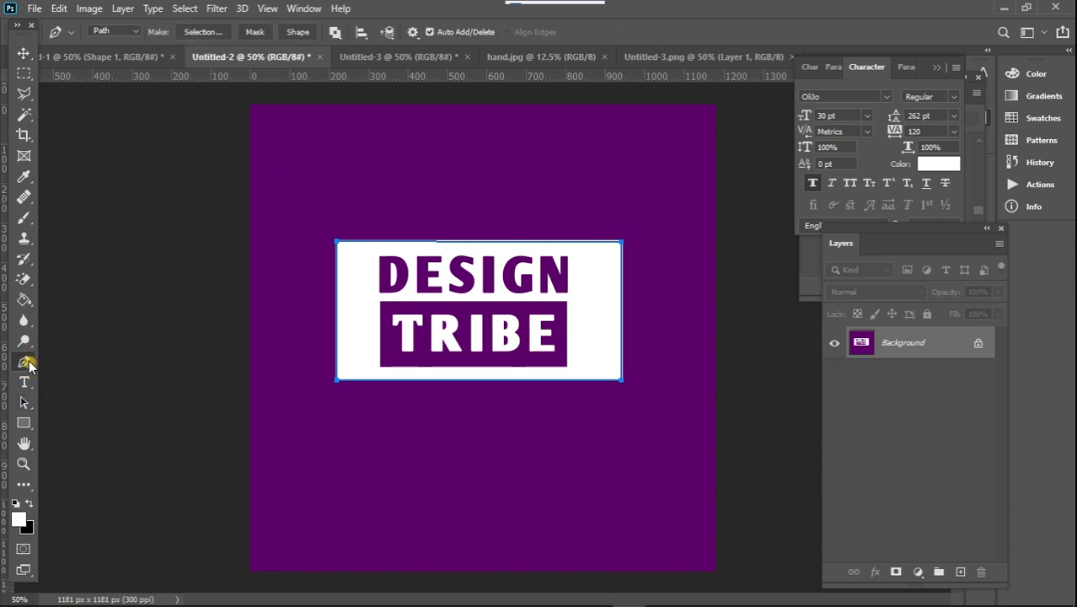
{"action": "left_click", "coordinate": [199, 32]}
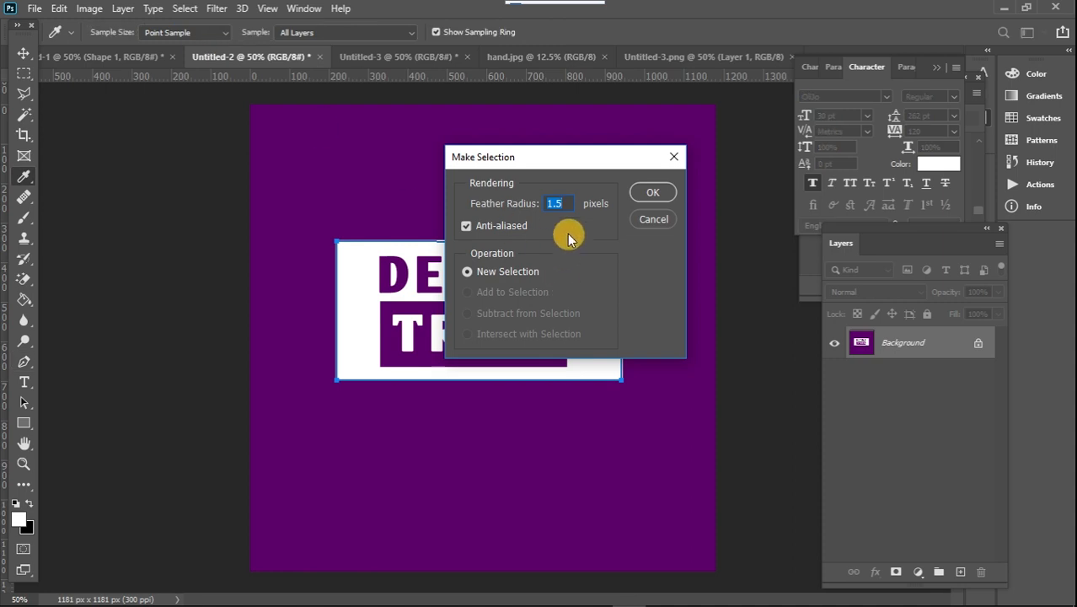
{"action": "left_click_drag", "start_coordinate": [543, 160], "coordinate": [629, 158]}
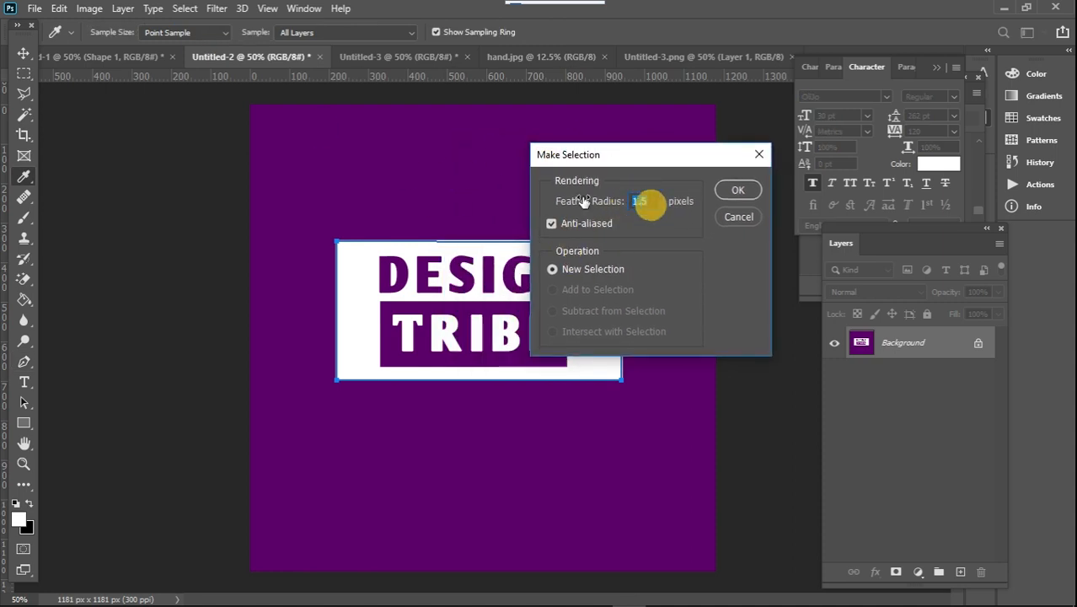
{"action": "type", "text": "0"}
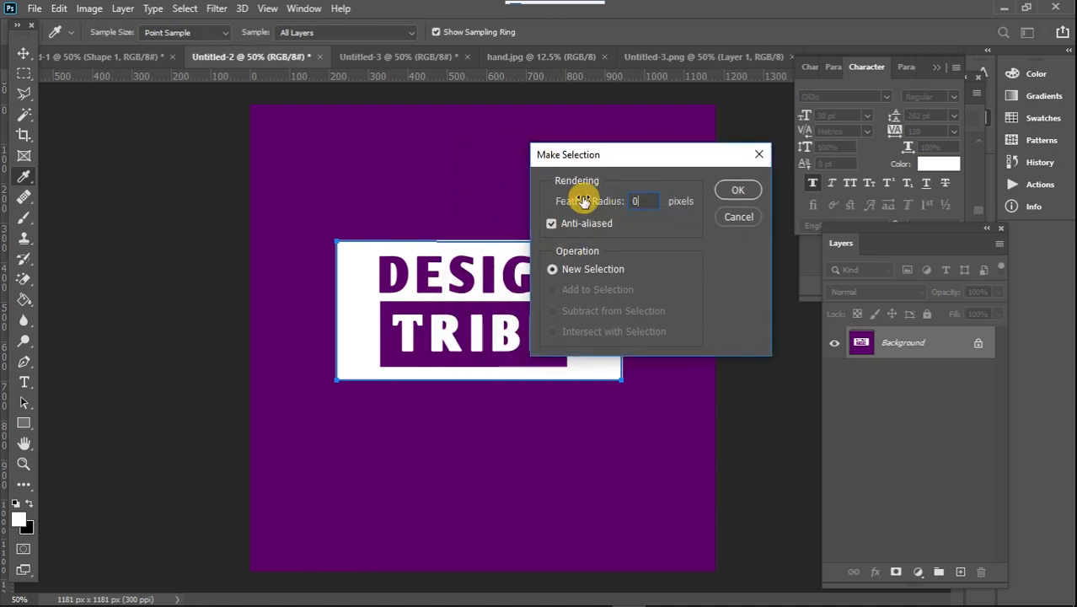
{"action": "left_click", "coordinate": [733, 191]}
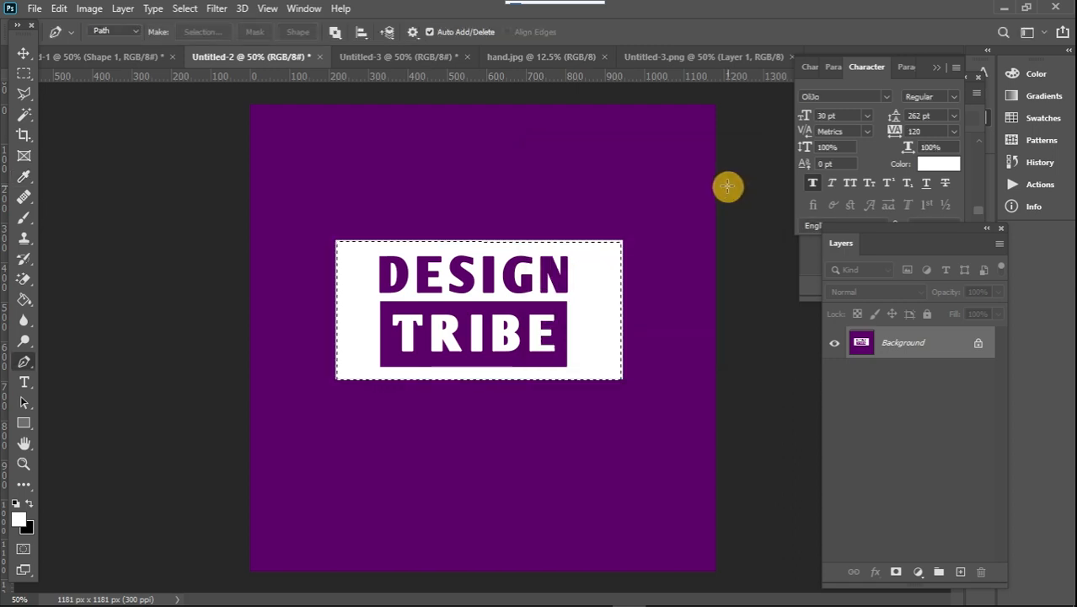
{"action": "left_click", "coordinate": [896, 571]}
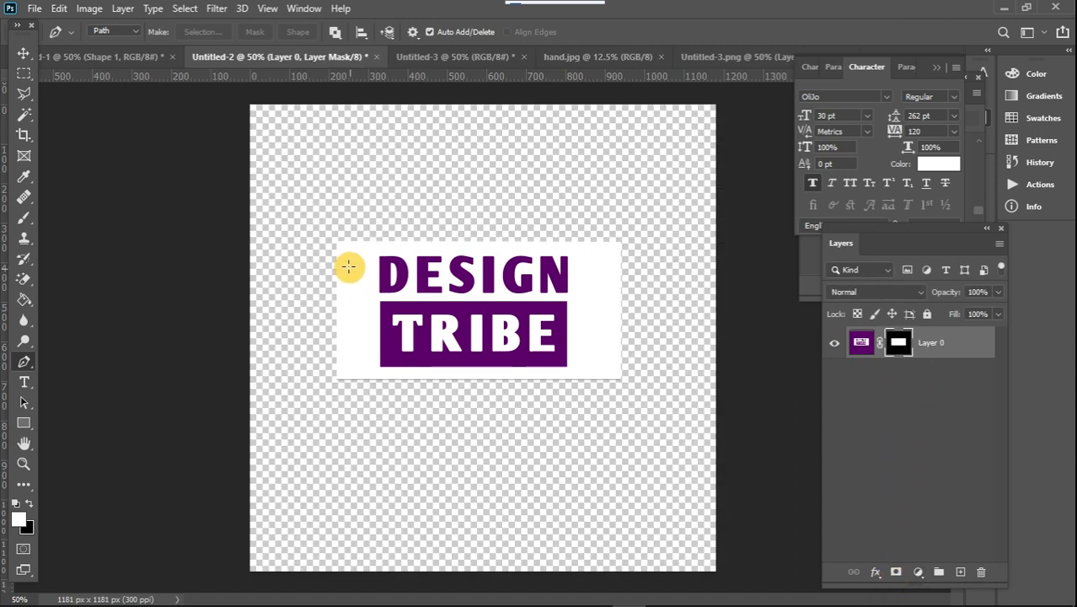
{"action": "key", "text": "ctrl+z"}
Try masking the background with a feathered selection made from the path, and undo back to the path
{"action": "right_click", "coordinate": [518, 272]}
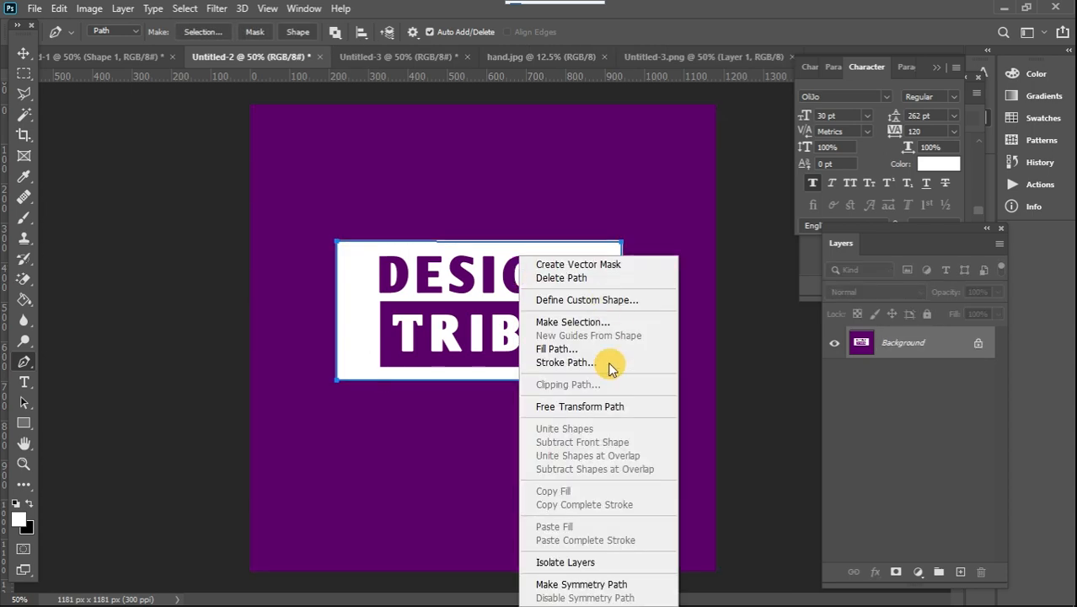
{"action": "left_click", "coordinate": [482, 280]}
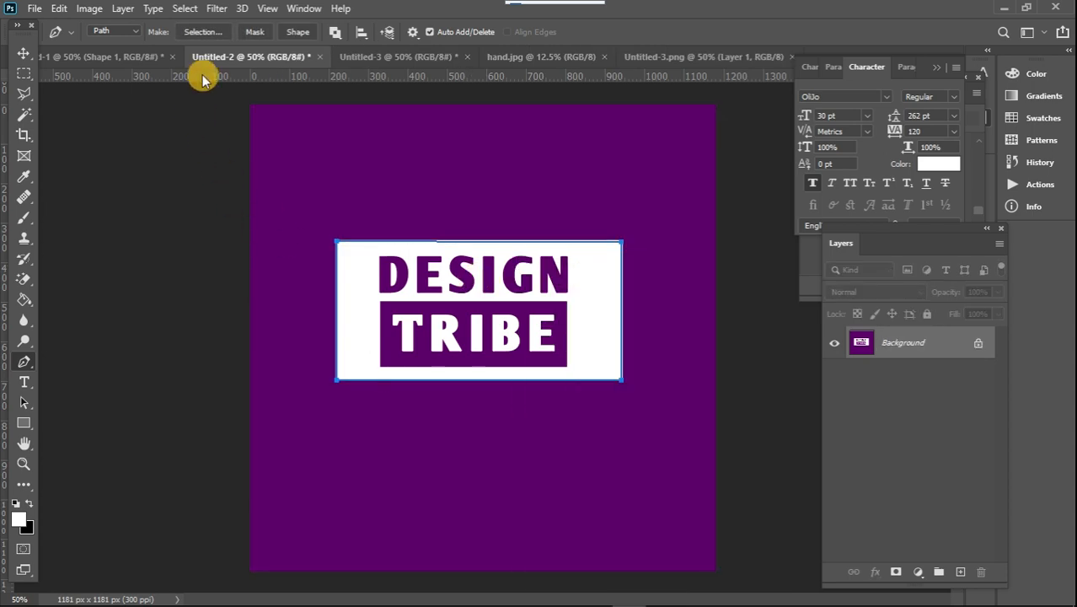
{"action": "left_click", "coordinate": [203, 32]}
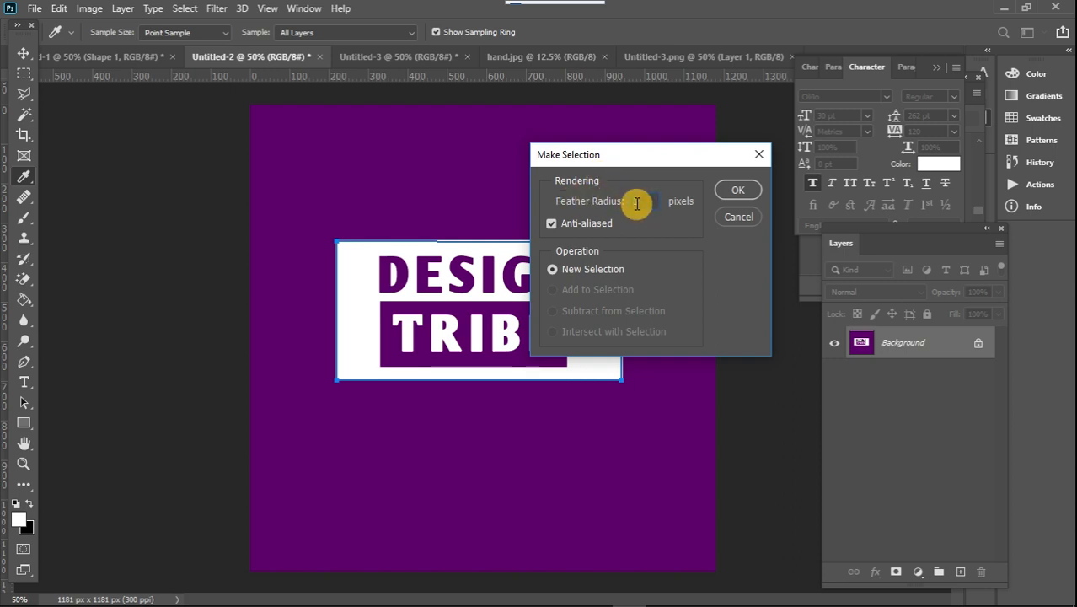
{"action": "left_click", "coordinate": [738, 190]}
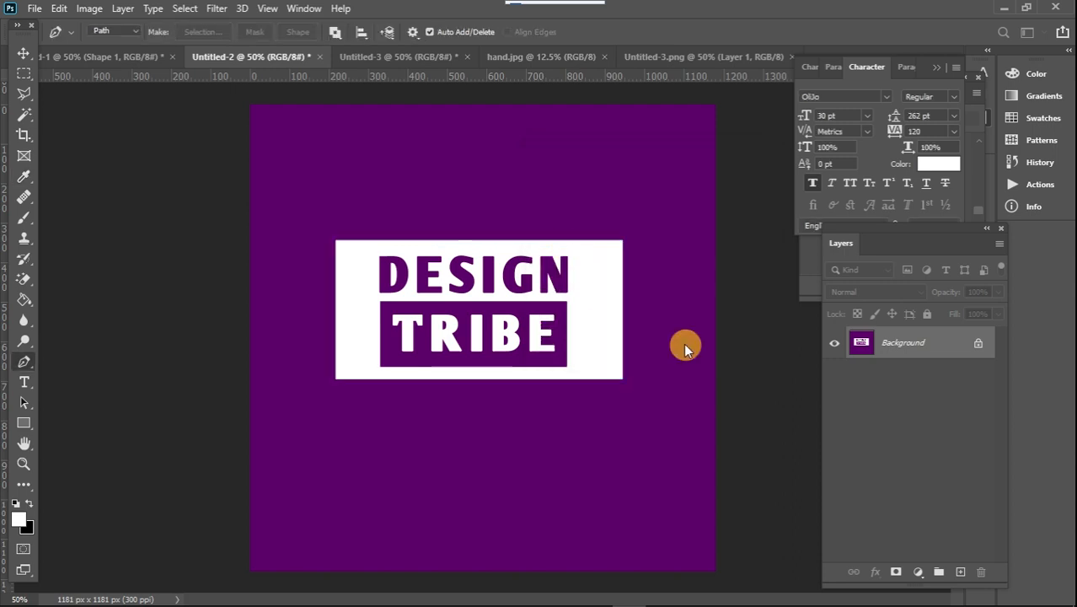
{"action": "left_click", "coordinate": [895, 571]}
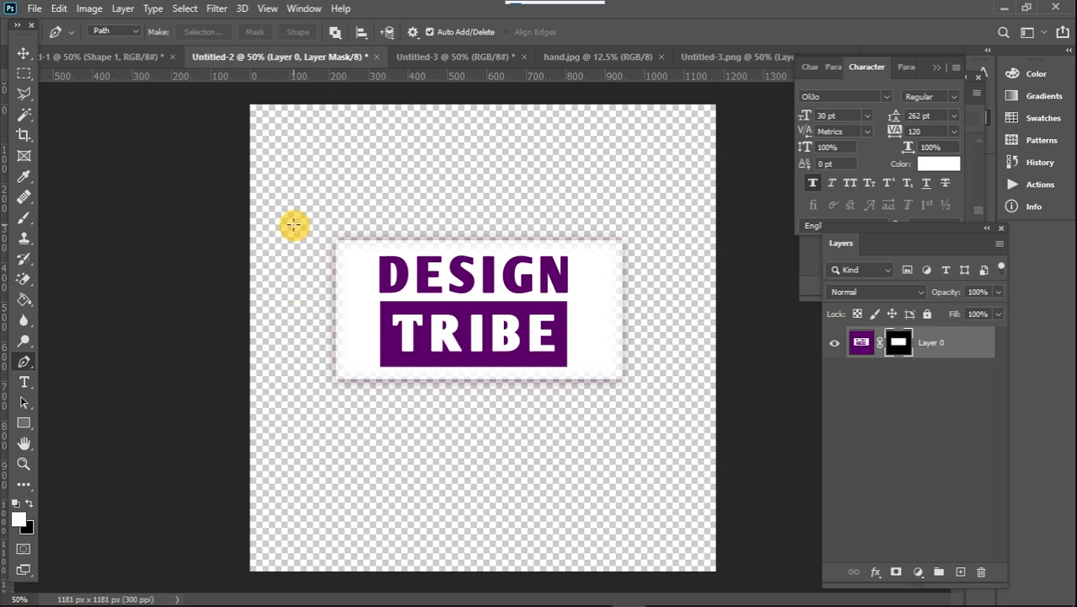
{"action": "key", "text": "ctrl+z"}
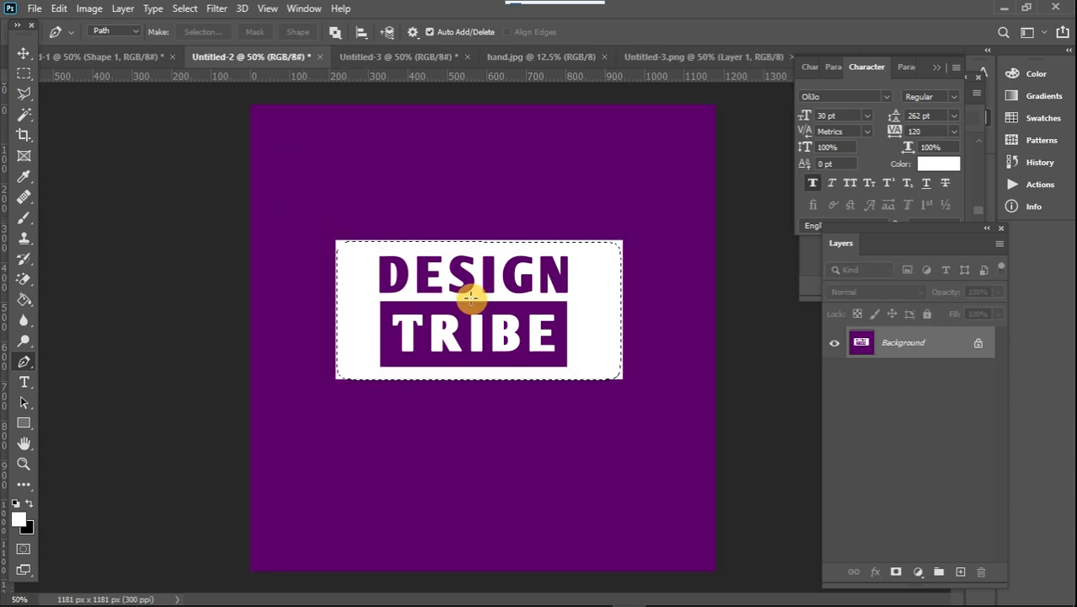
{"action": "right_click", "coordinate": [437, 243]}
{"action": "left_click", "coordinate": [396, 279]}
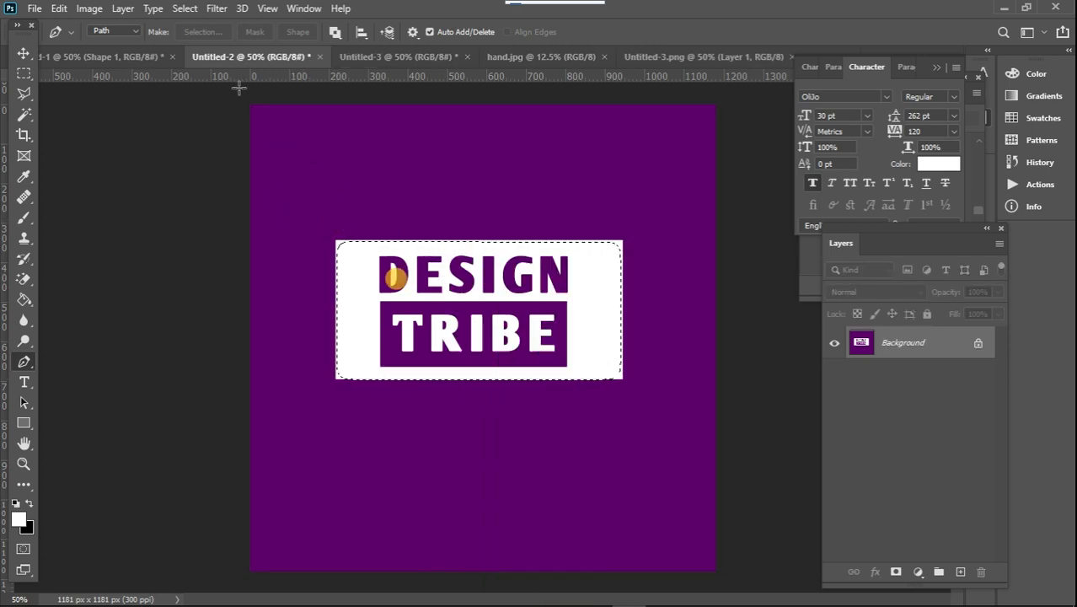
{"action": "key", "text": "ctrl+z"}
Try masking the background with a path selection at 15 pixels feather radius, and undo both the mask and the selection
{"action": "left_click", "coordinate": [212, 31]}
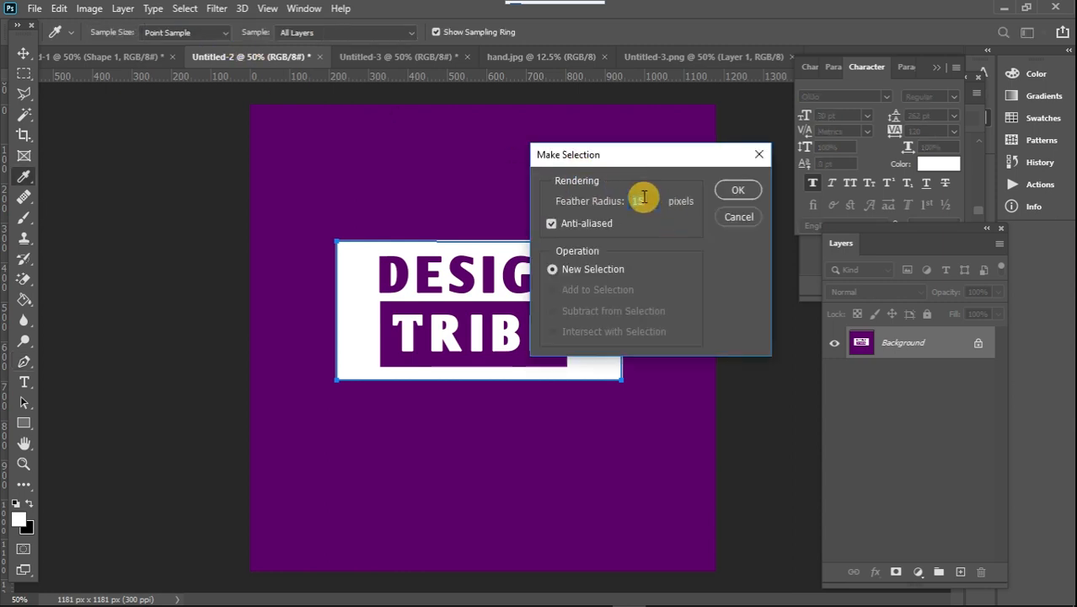
{"action": "key", "text": "Return"}
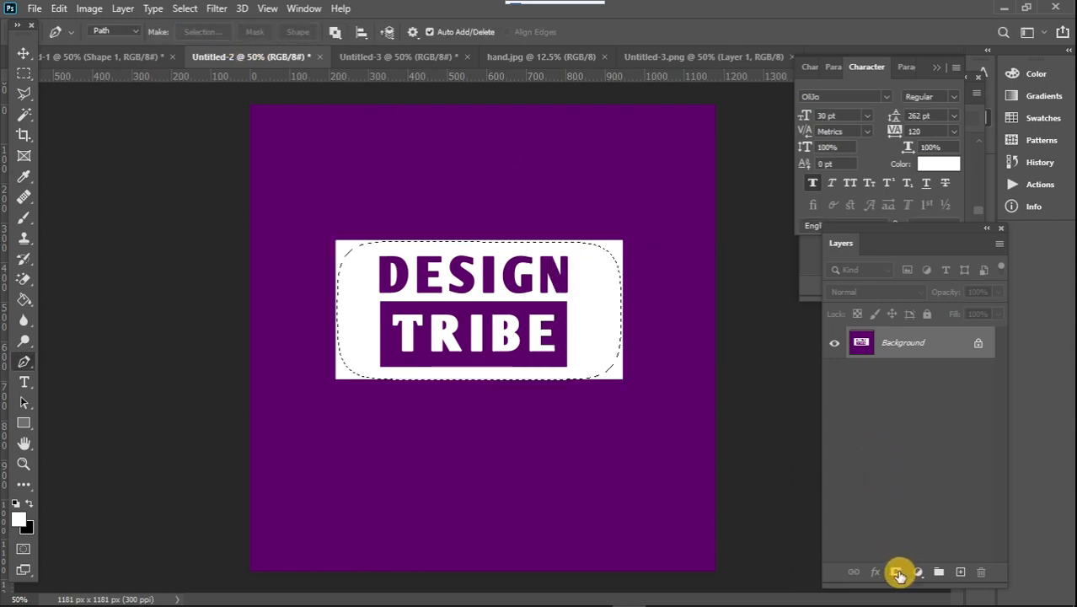
{"action": "left_click", "coordinate": [895, 572]}
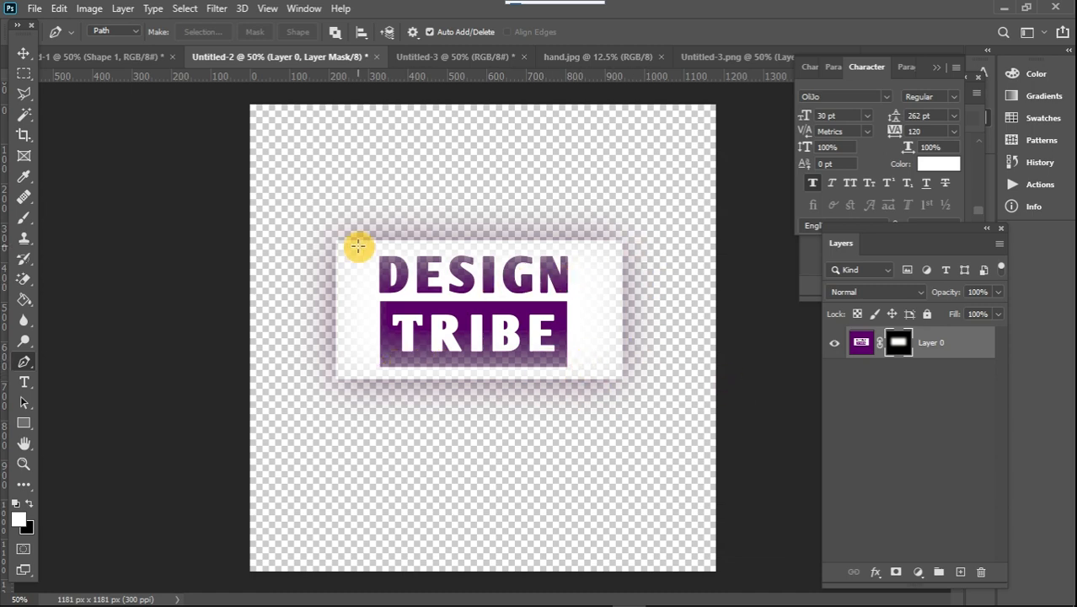
{"action": "key", "text": "ctrl+z"}
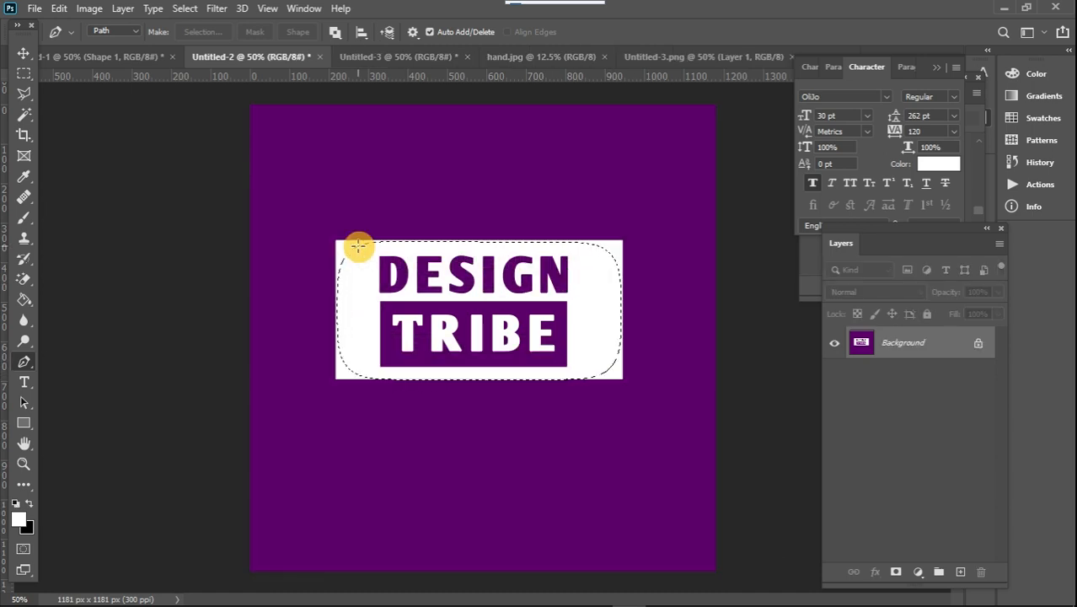
{"action": "key", "text": "ctrl+z"}
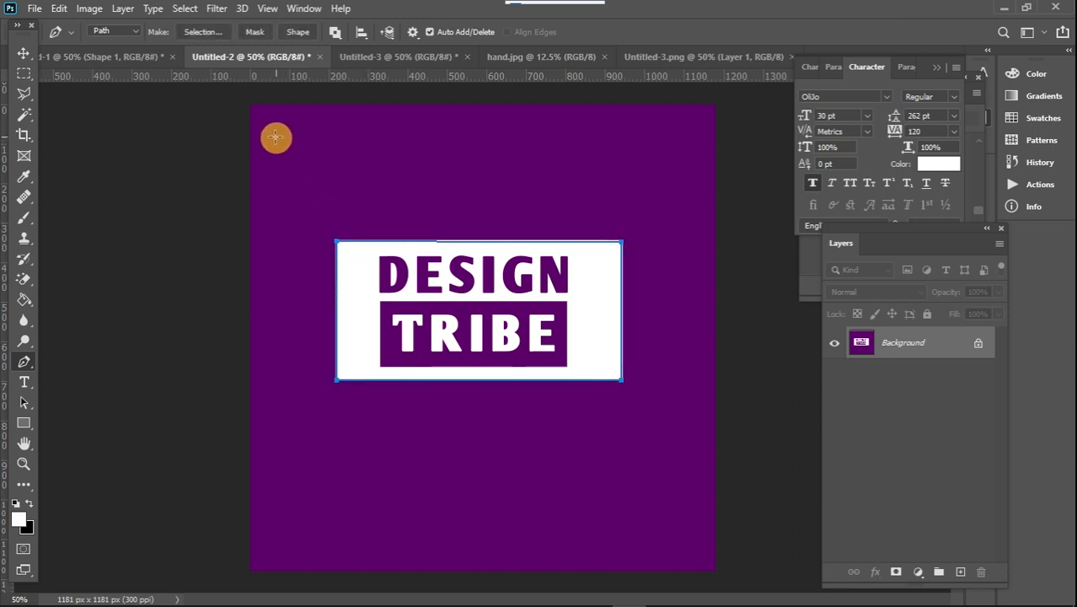
Make a new selection from the path with a 1.5 pixel feather radius and mask the background with it
{"action": "left_click", "coordinate": [211, 31]}
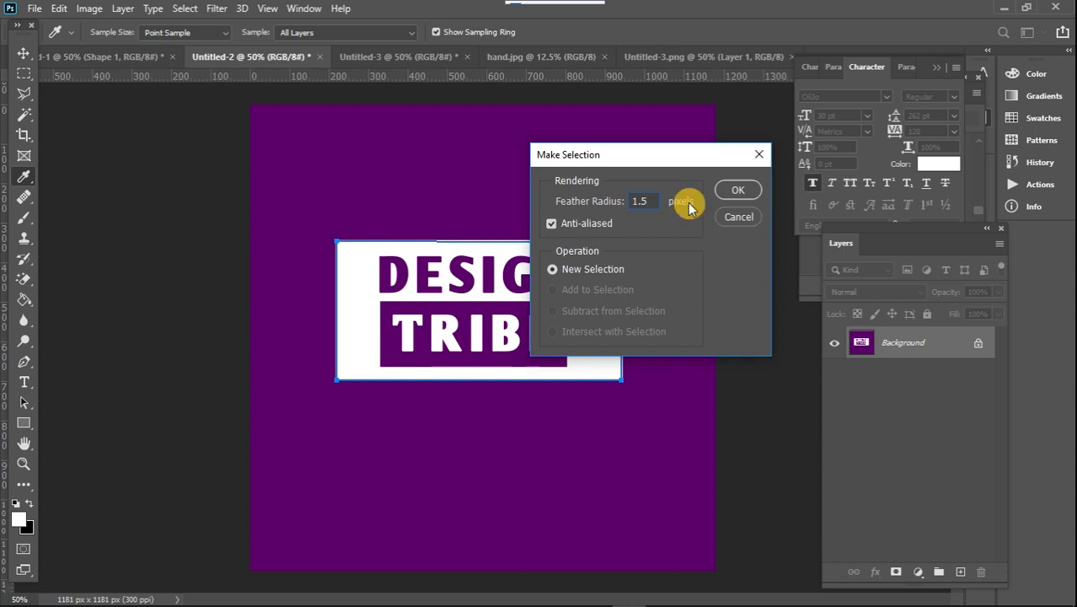
{"action": "left_click", "coordinate": [746, 190]}
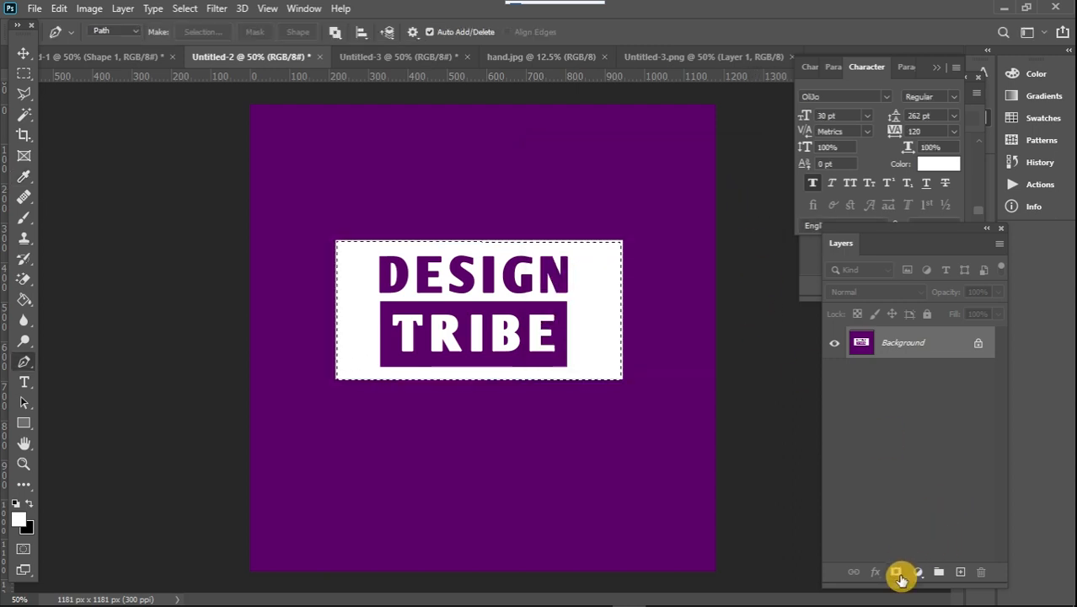
{"action": "left_click", "coordinate": [896, 573]}
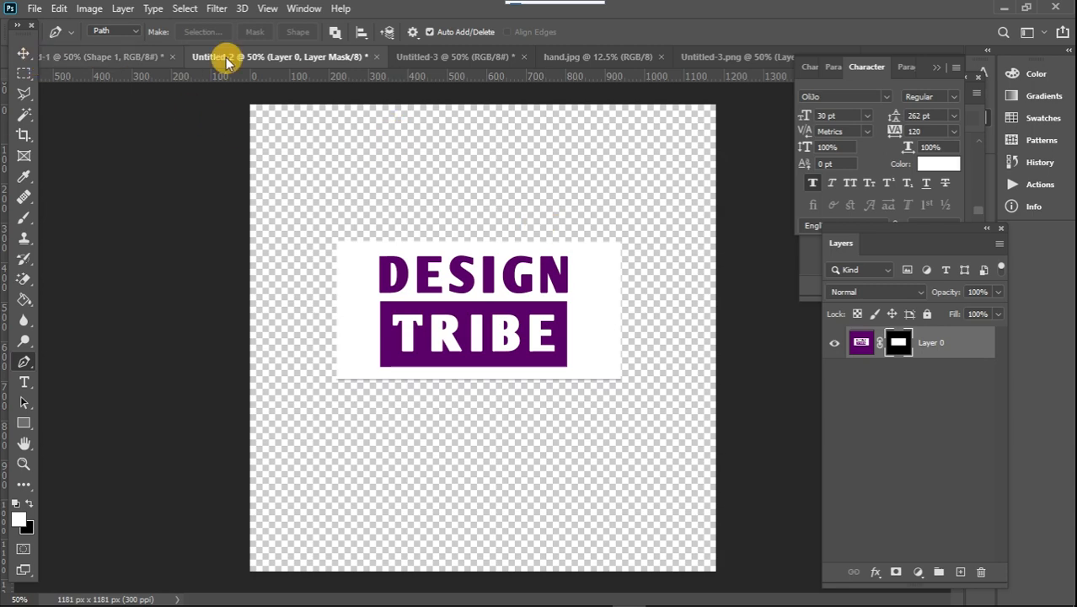
In the Untitled-1 document, delete the Shape 1 layer holding the purple rectangle
{"action": "left_click", "coordinate": [430, 57]}
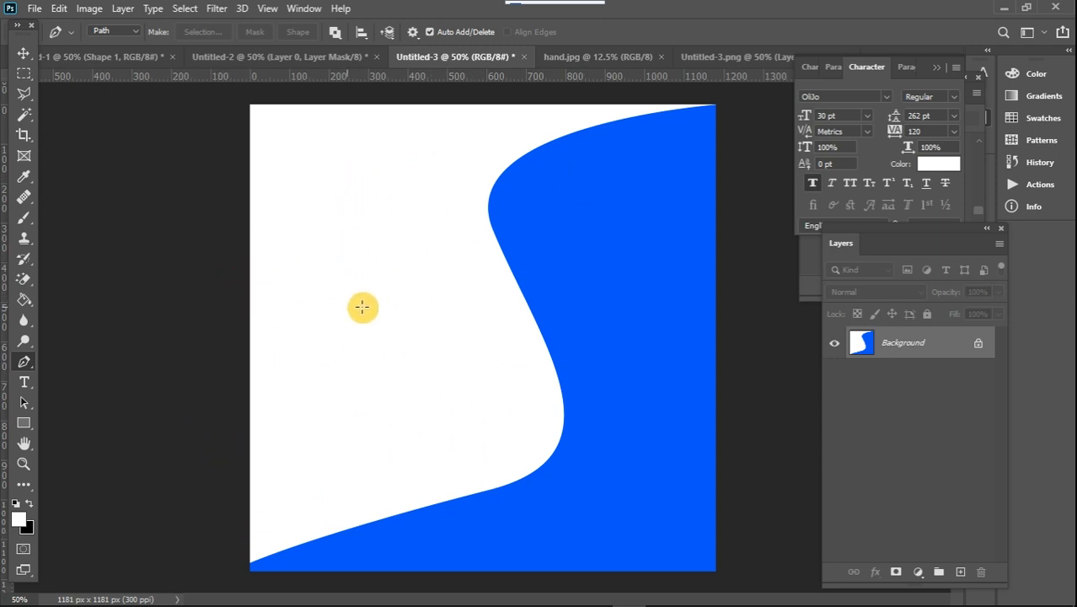
{"action": "left_click", "coordinate": [118, 56]}
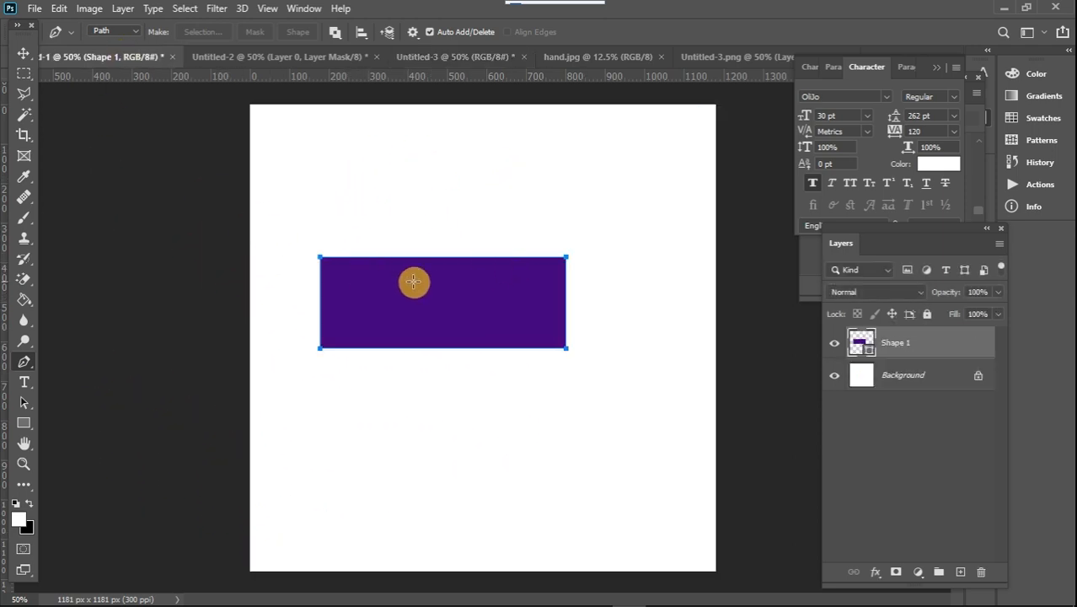
{"action": "left_click", "coordinate": [945, 344]}
{"action": "key", "text": "Delete"}
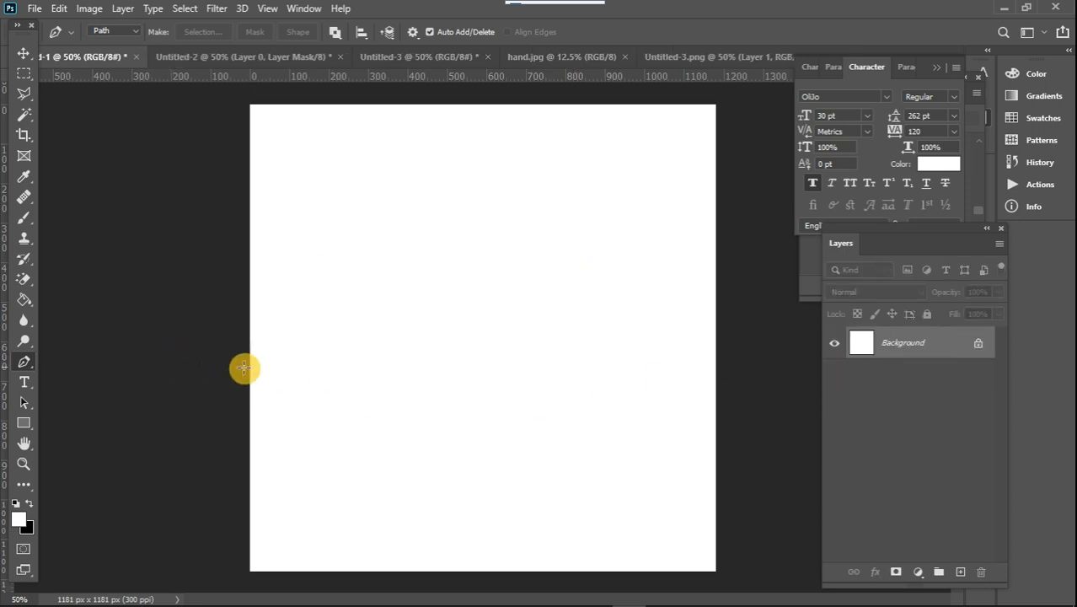
Start a curved Pen tool path on the blank canvas, repositioning direction handles to change the curve's direction at its anchor points
{"action": "left_click", "coordinate": [323, 376]}
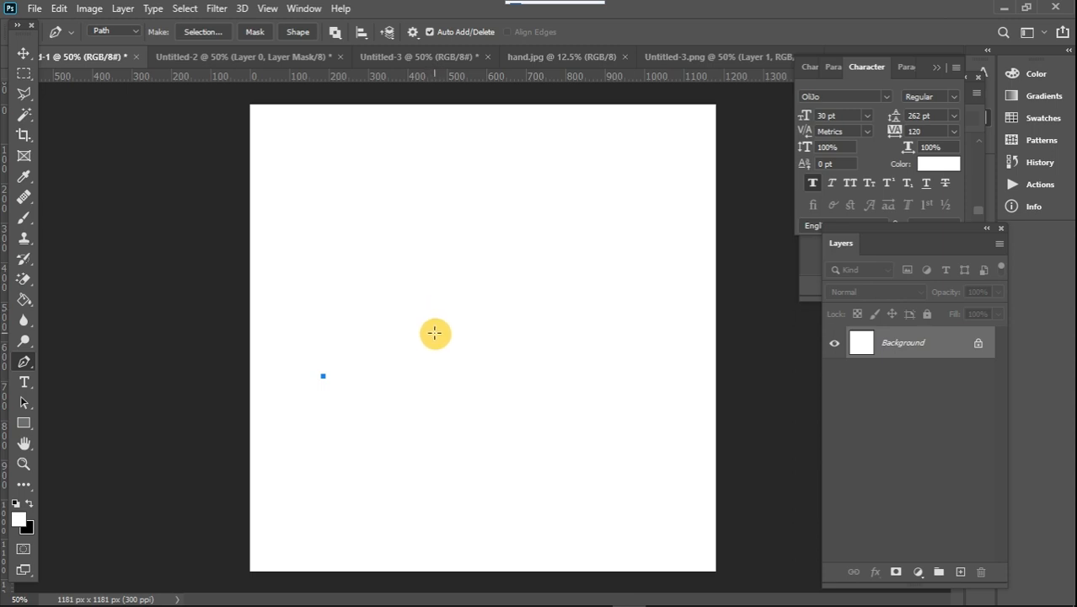
{"action": "left_click", "coordinate": [434, 333]}
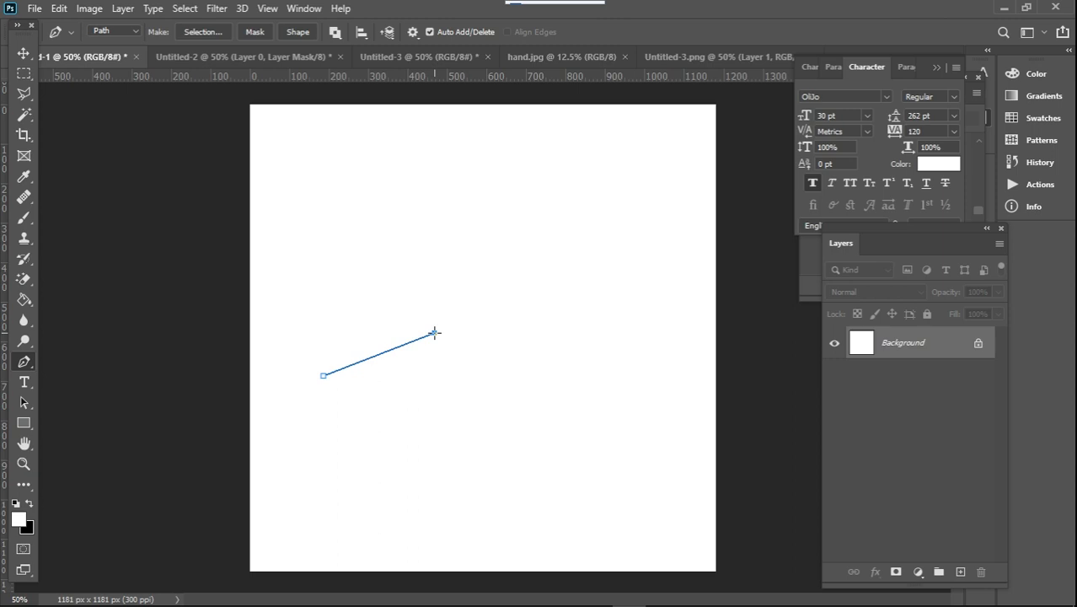
{"action": "left_click_drag", "start_coordinate": [434, 333], "coordinate": [589, 379]}
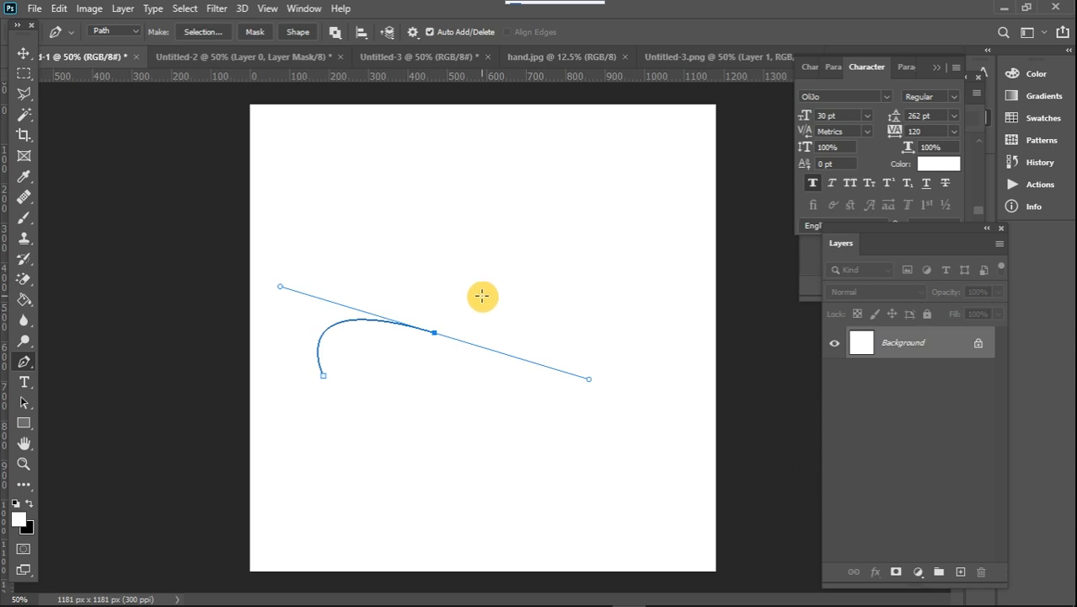
{"action": "left_click_drag", "start_coordinate": [531, 245], "coordinate": [393, 215]}
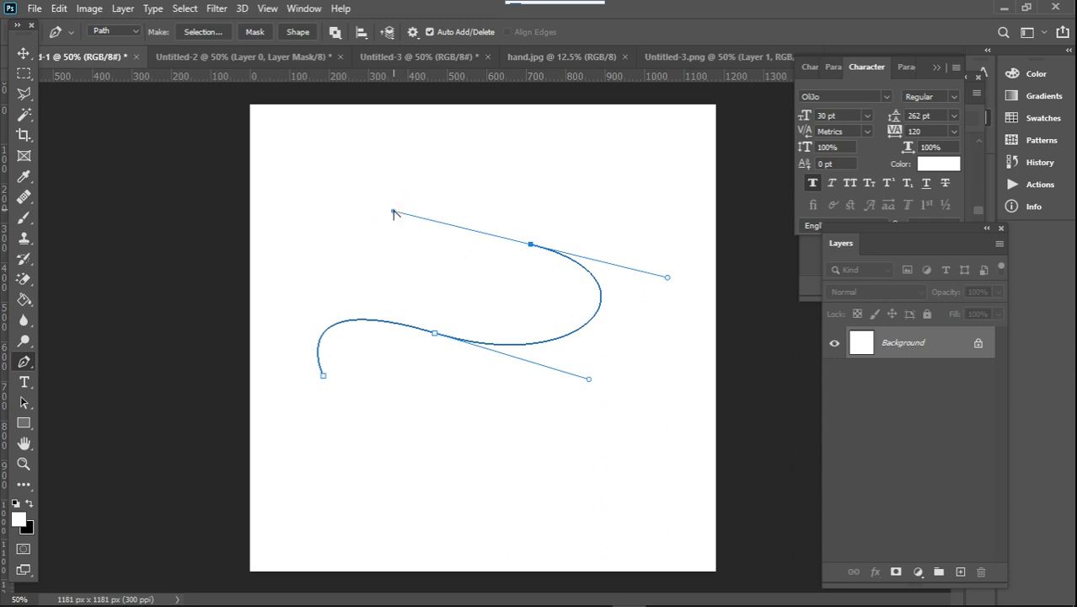
{"action": "left_click_drag", "start_coordinate": [394, 214], "coordinate": [517, 276]}
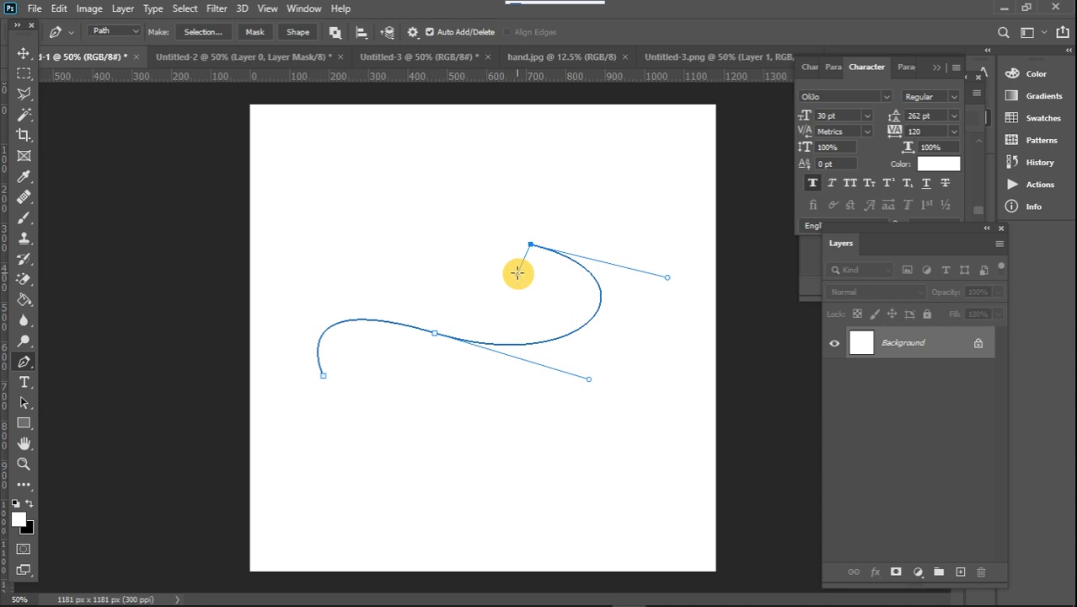
{"action": "left_click_drag", "start_coordinate": [518, 273], "coordinate": [384, 245]}
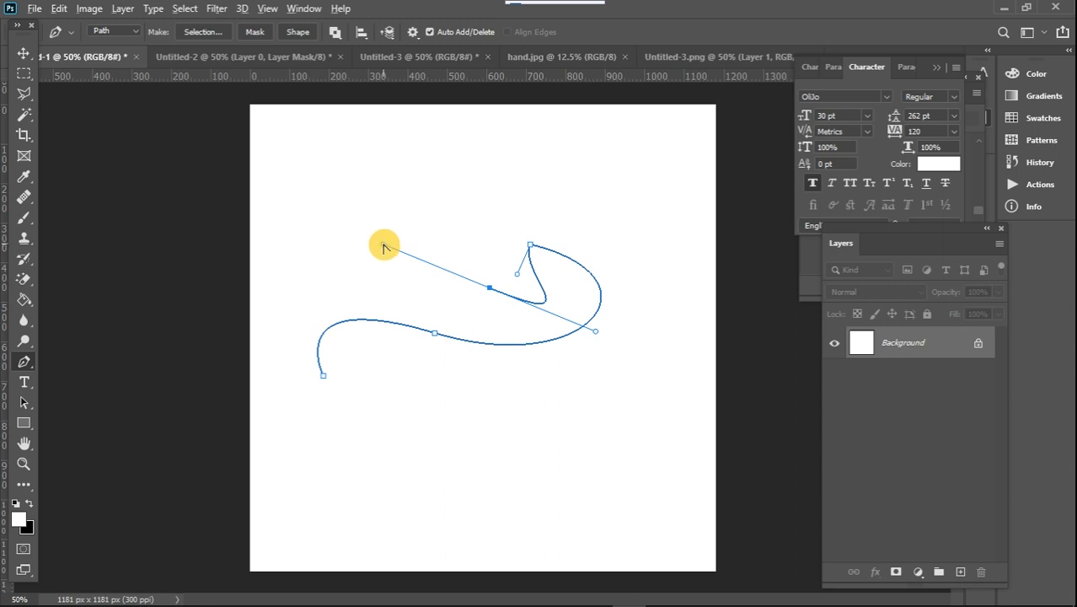
{"action": "left_click_drag", "start_coordinate": [383, 247], "coordinate": [491, 285]}
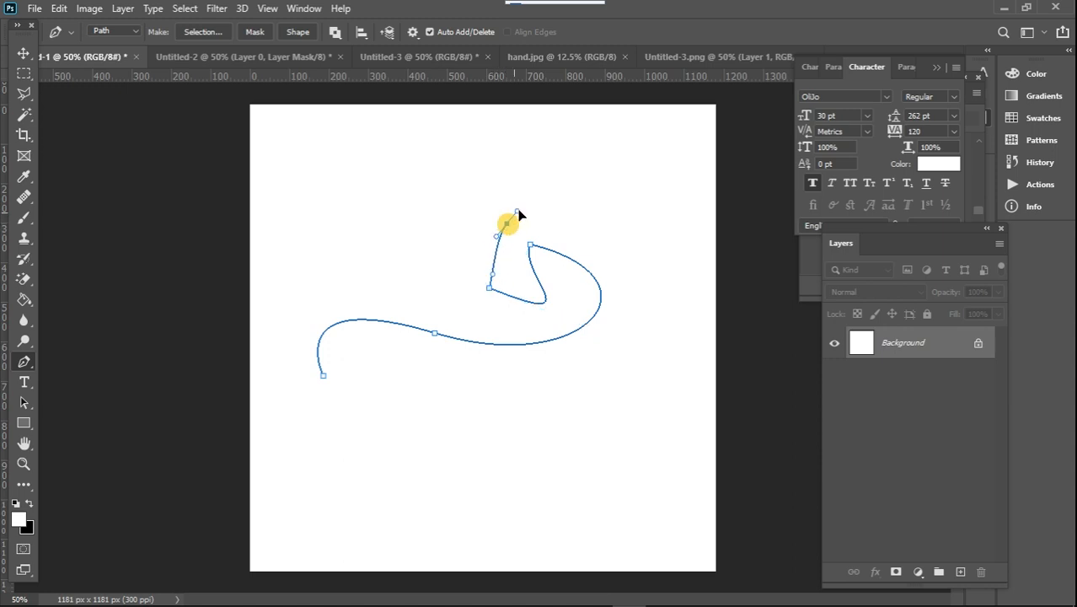
Continue the path with freeform curves looping around the canvas and close it at its starting anchor point
{"action": "left_click_drag", "start_coordinate": [517, 213], "coordinate": [672, 169]}
{"action": "left_click_drag", "start_coordinate": [423, 155], "coordinate": [386, 176]}
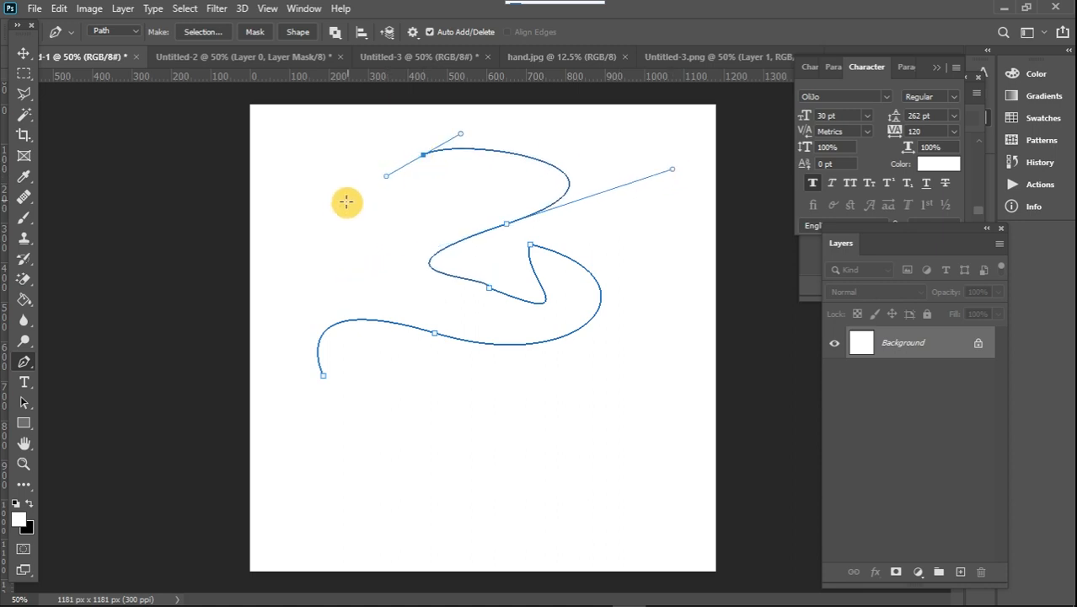
{"action": "left_click_drag", "start_coordinate": [342, 204], "coordinate": [286, 206]}
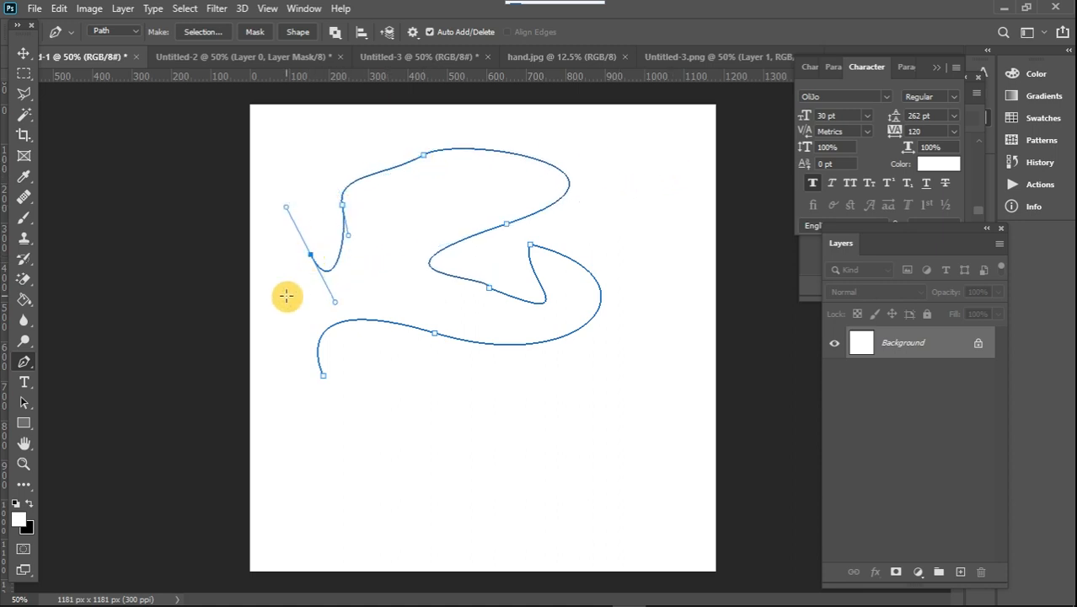
{"action": "left_click_drag", "start_coordinate": [287, 295], "coordinate": [287, 354]}
{"action": "left_click_drag", "start_coordinate": [310, 462], "coordinate": [462, 474]}
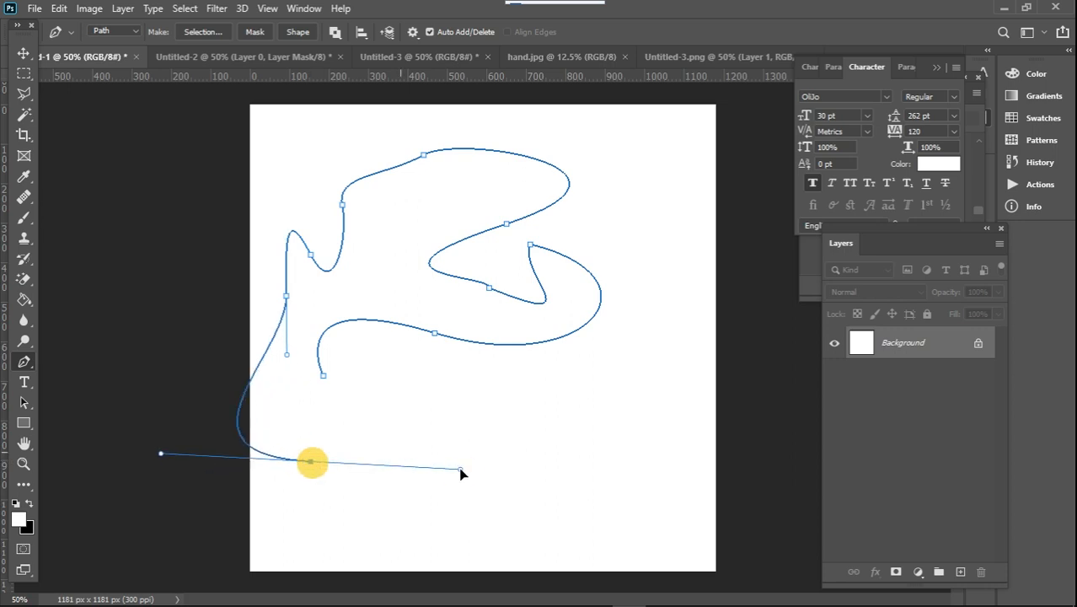
{"action": "left_click_drag", "start_coordinate": [503, 426], "coordinate": [404, 438]}
{"action": "left_click_drag", "start_coordinate": [344, 418], "coordinate": [347, 380]}
{"action": "left_click", "coordinate": [330, 385]}
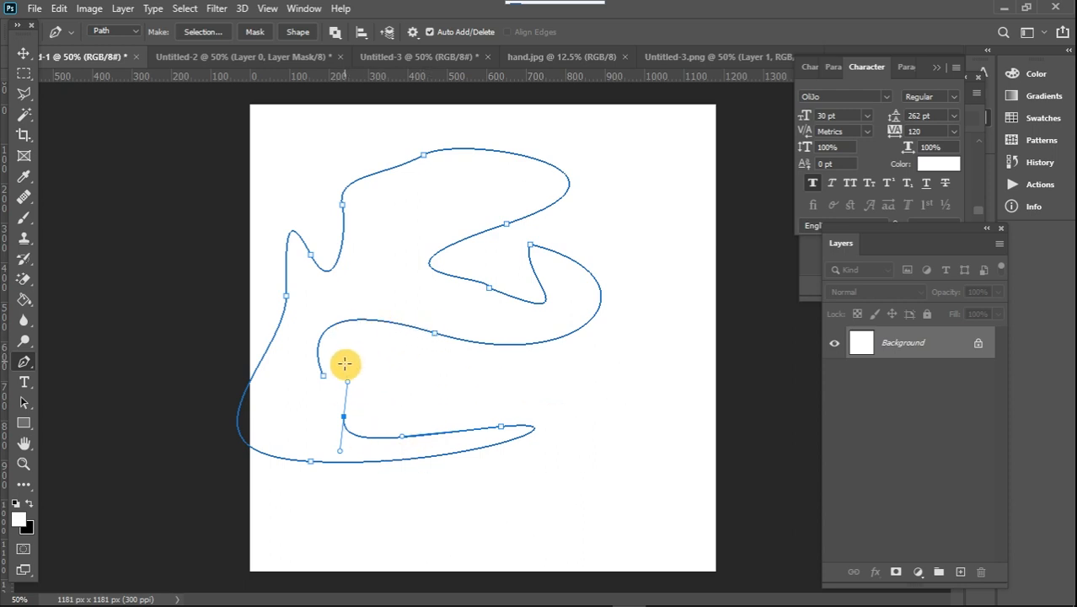
{"action": "left_click", "coordinate": [324, 378]}
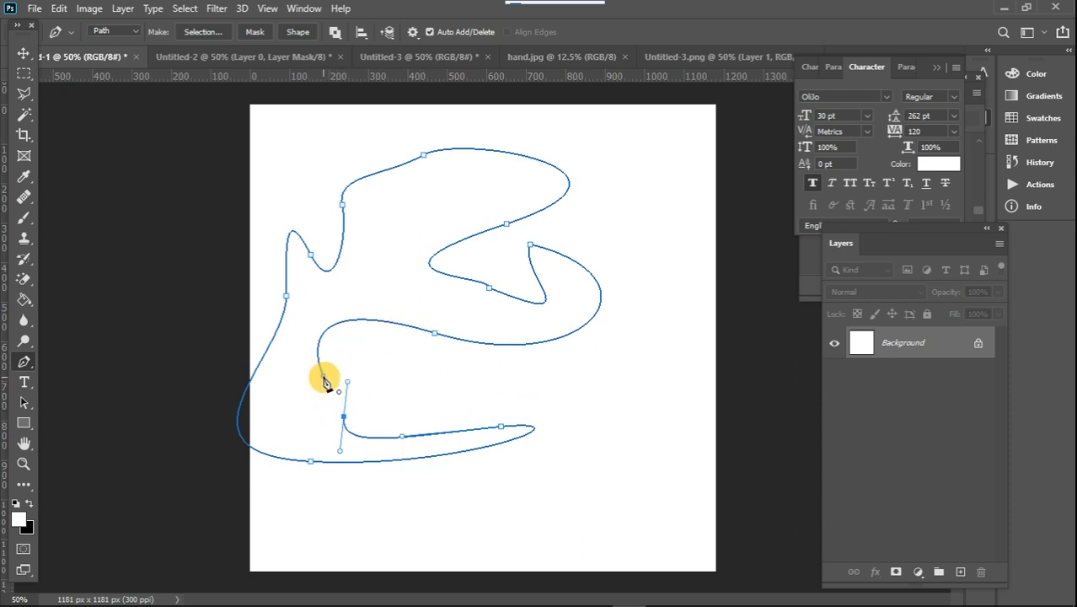
{"action": "left_click", "coordinate": [325, 378]}
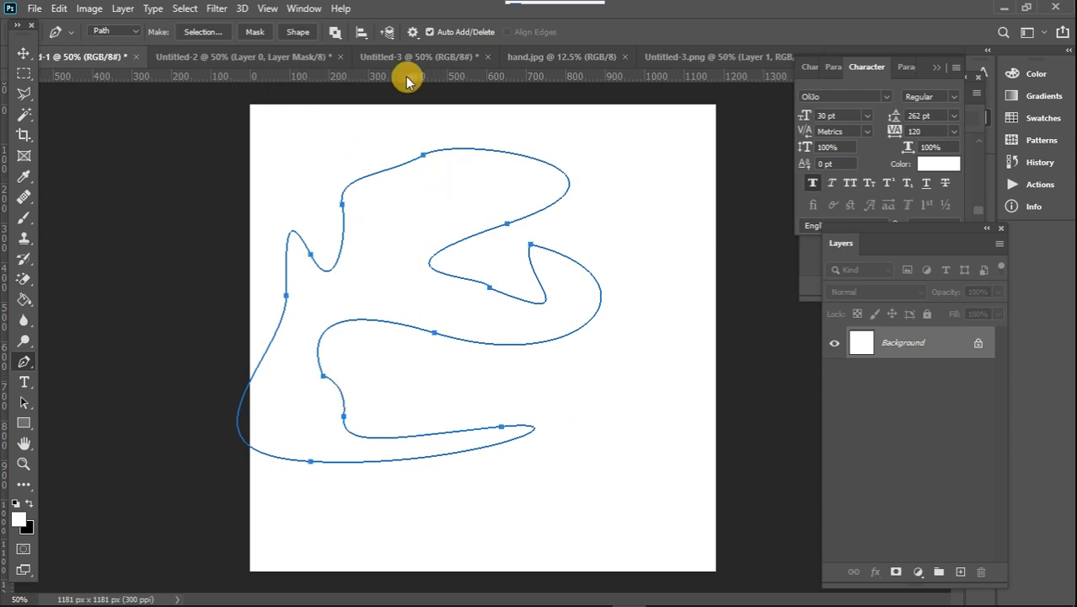
In the Untitled-3 document, start a Pen tool path at the blue area's upper-right corner and curve it along the edge to the upper bend
{"action": "left_click", "coordinate": [434, 55]}
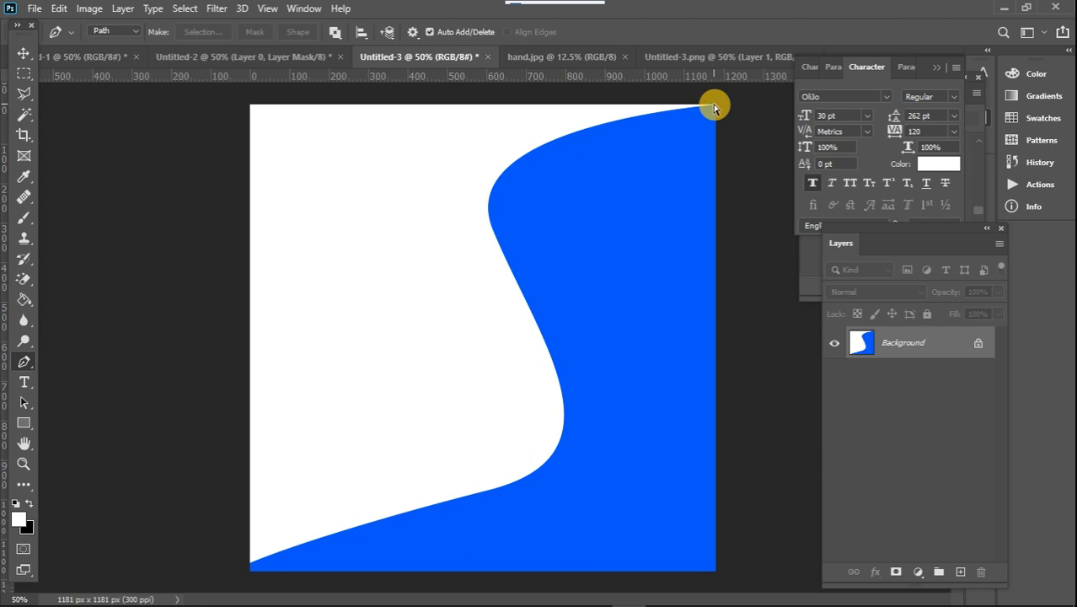
{"action": "key", "text": "ctrl+plus"}
{"action": "left_click_drag", "start_coordinate": [595, 153], "coordinate": [543, 295]}
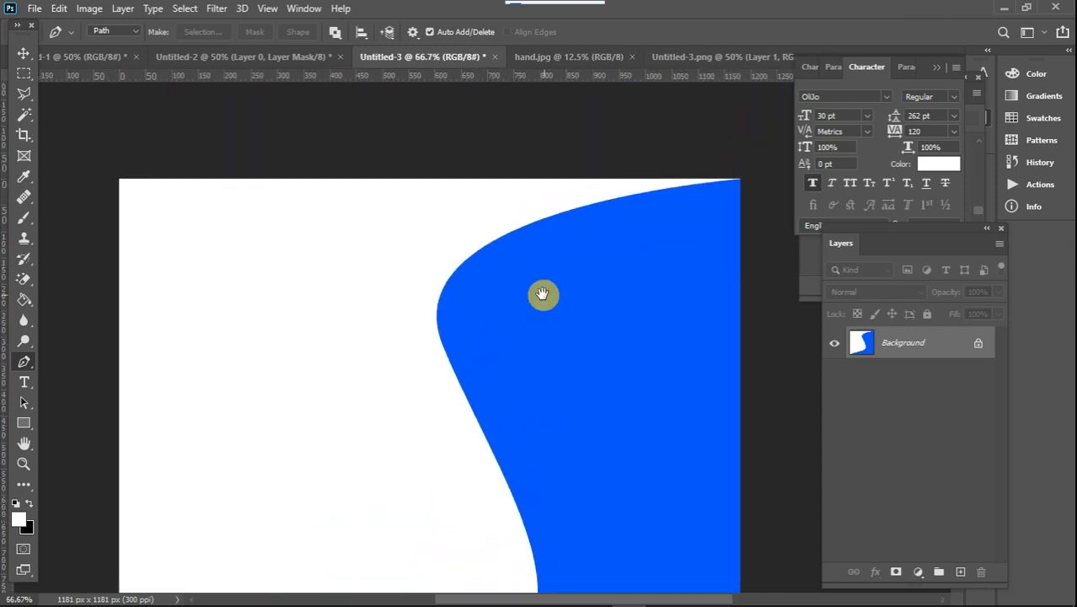
{"action": "left_click", "coordinate": [738, 178]}
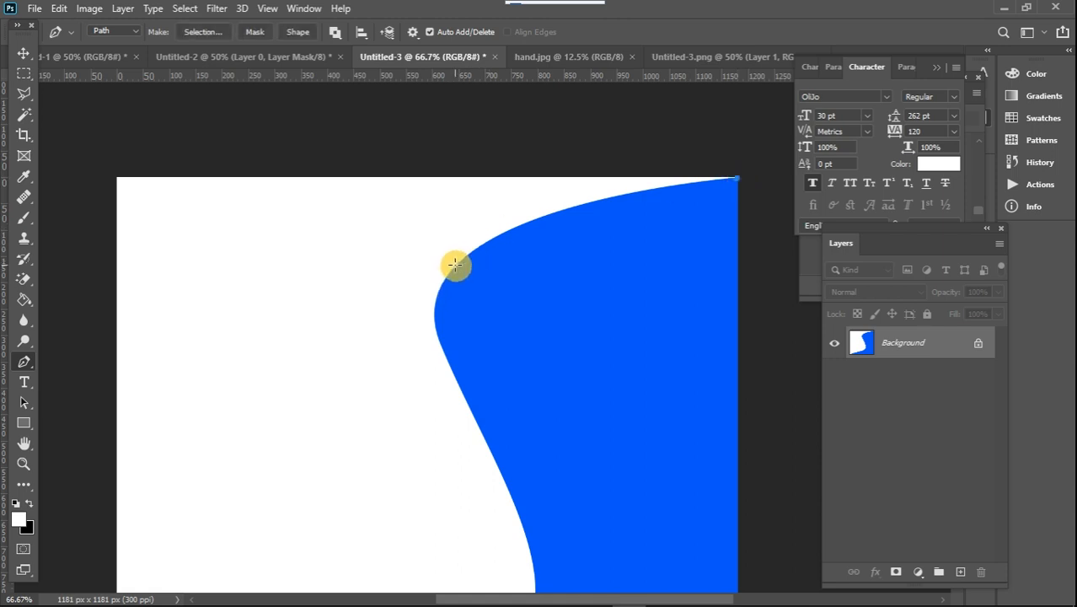
{"action": "left_click", "coordinate": [433, 314]}
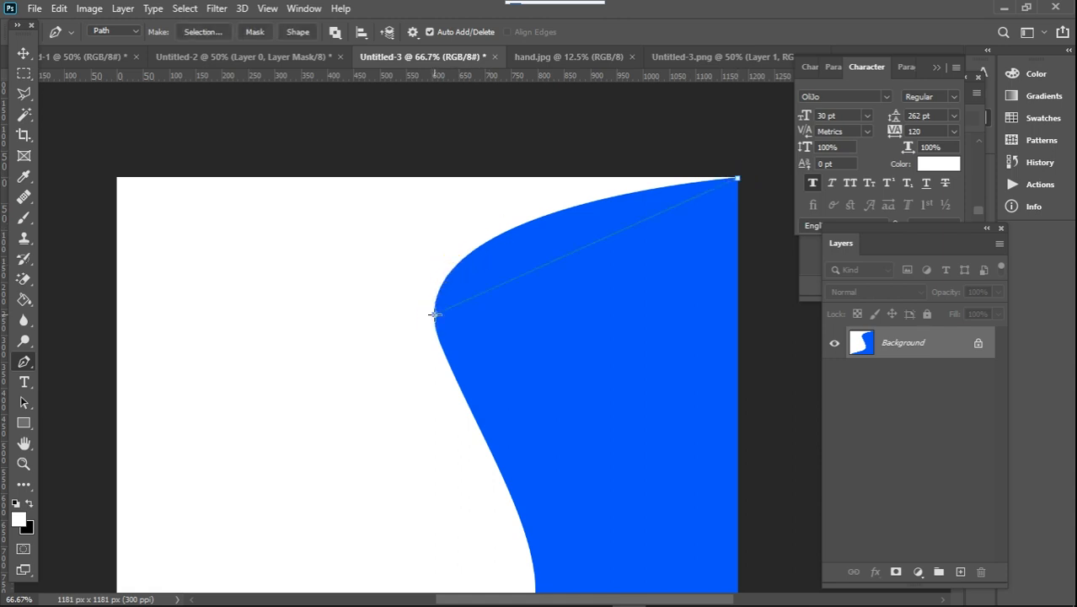
{"action": "left_click_drag", "start_coordinate": [435, 316], "coordinate": [431, 436]}
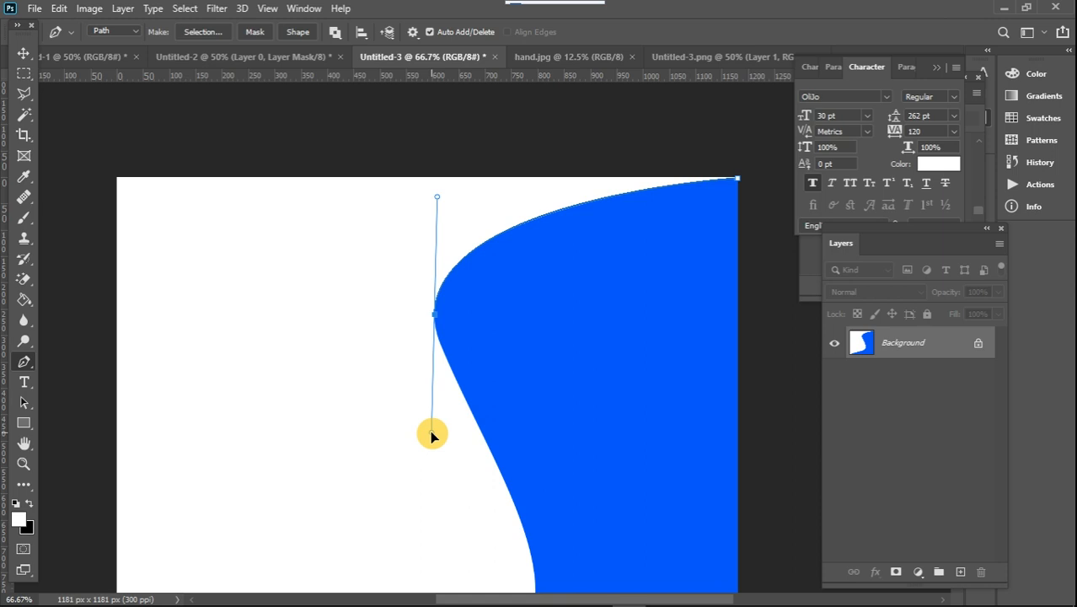
{"action": "left_click_drag", "start_coordinate": [431, 435], "coordinate": [432, 434]}
Shorten the upper bend's outgoing direction handle and trace the blue edge down to a curved anchor point just above the lower bend
{"action": "key", "text": "space"}
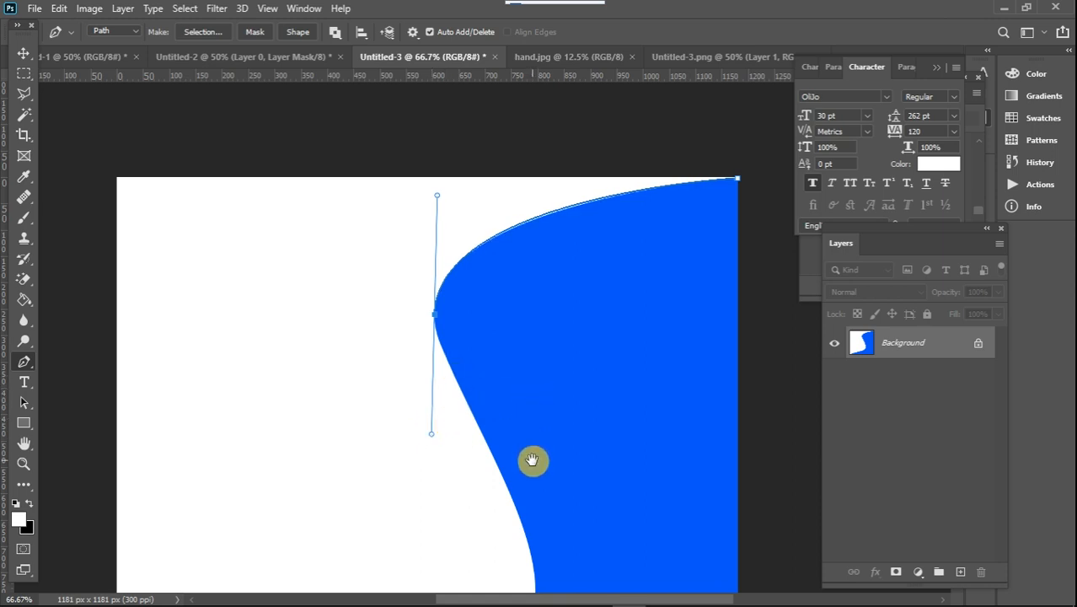
{"action": "left_click_drag", "start_coordinate": [532, 459], "coordinate": [529, 322]}
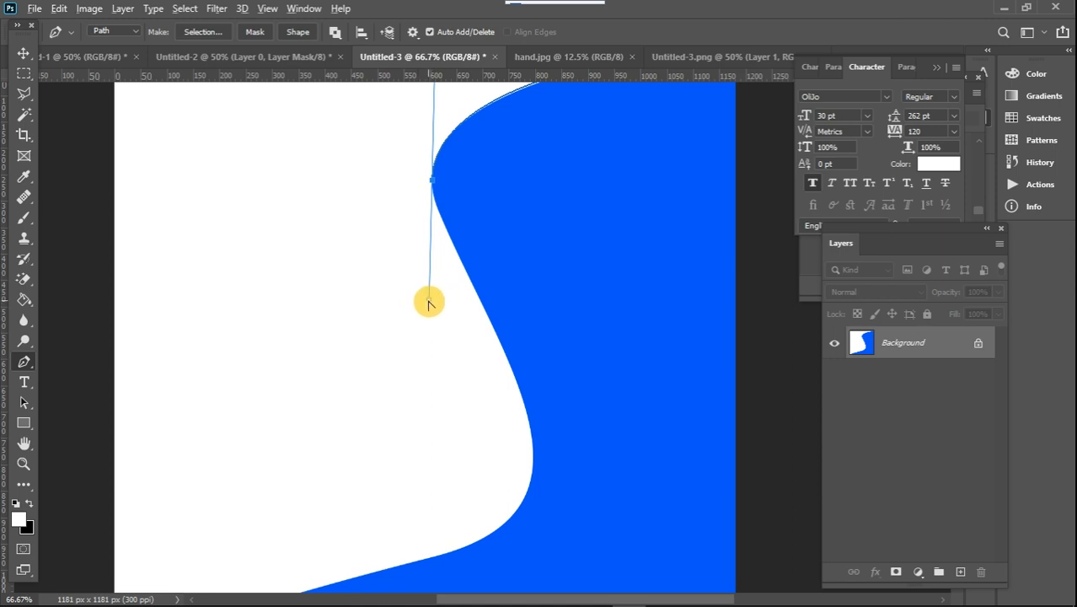
{"action": "left_click_drag", "start_coordinate": [428, 286], "coordinate": [428, 216]}
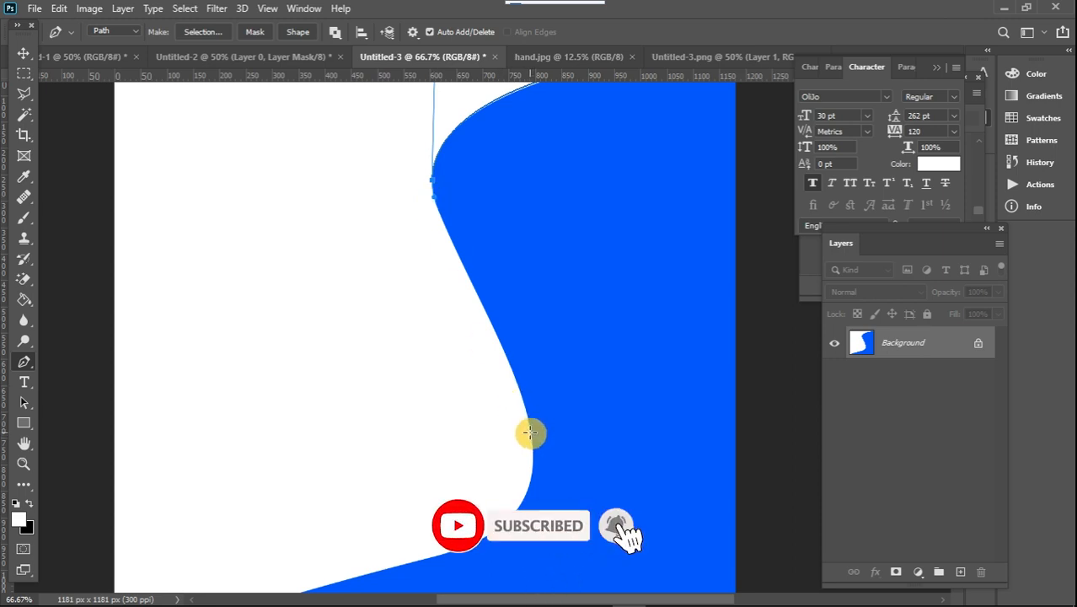
{"action": "left_click_drag", "start_coordinate": [530, 432], "coordinate": [532, 483]}
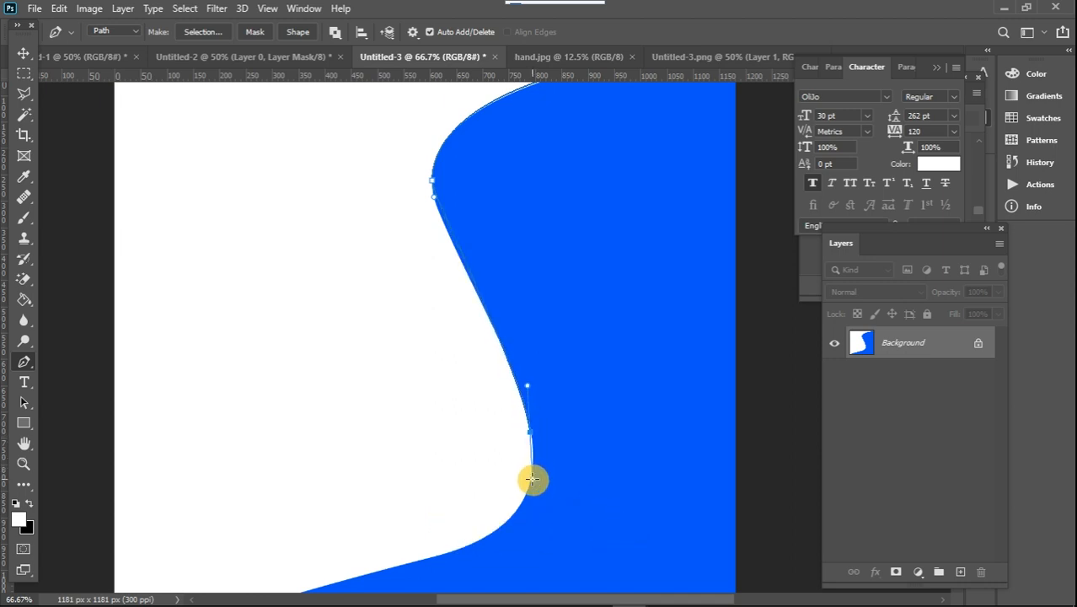
Trace the path around the lower bend, shorten its outgoing handle, and continue along the blue edge to the canvas's lower-left corner
{"action": "key", "text": "space"}
{"action": "left_click_drag", "start_coordinate": [456, 489], "coordinate": [479, 237]}
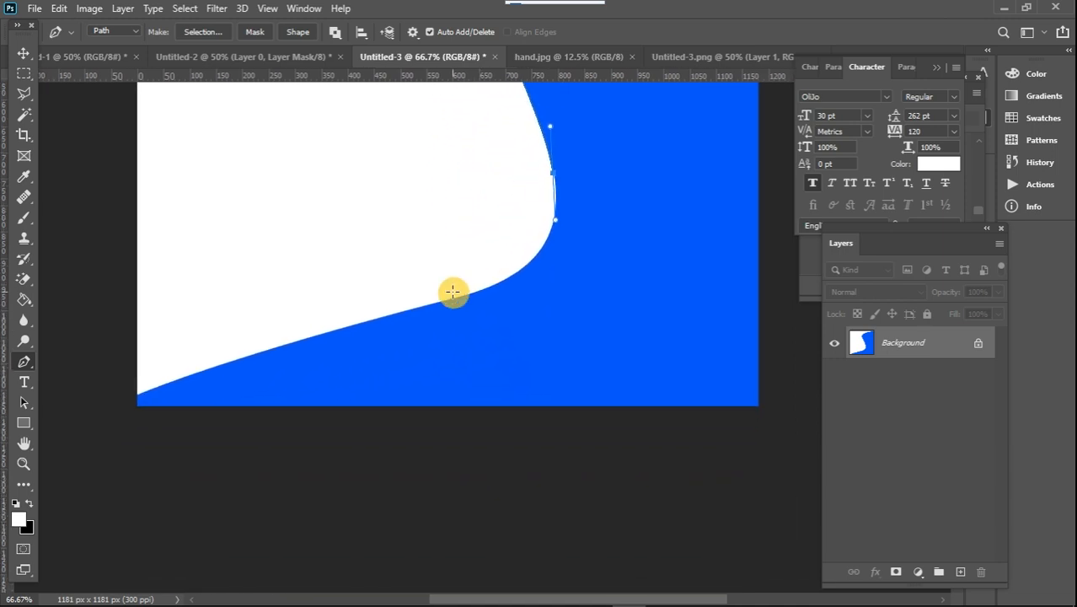
{"action": "left_click", "coordinate": [501, 282]}
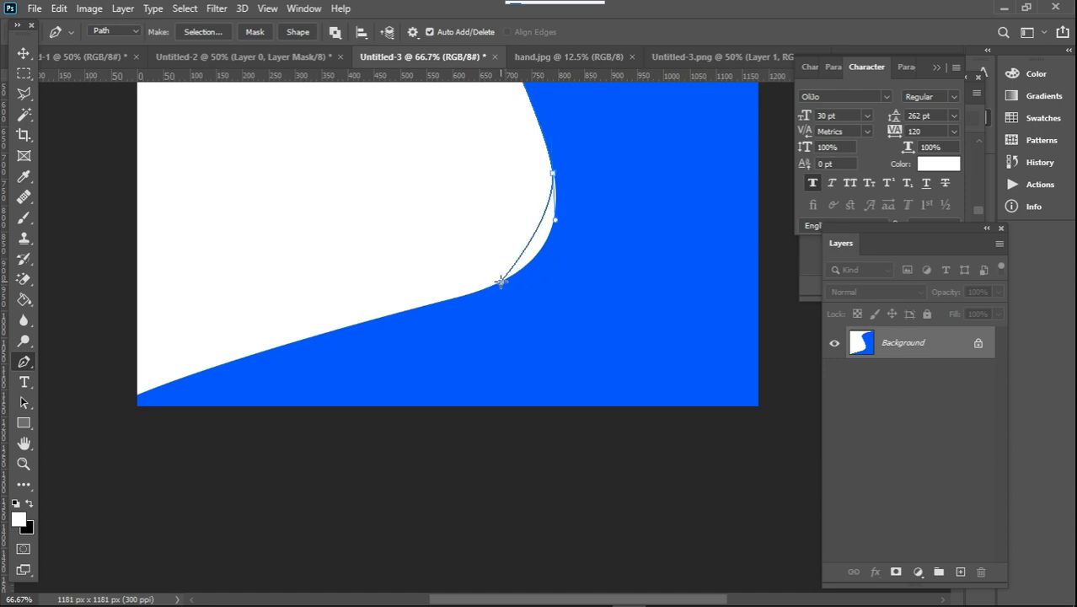
{"action": "left_click", "coordinate": [444, 302]}
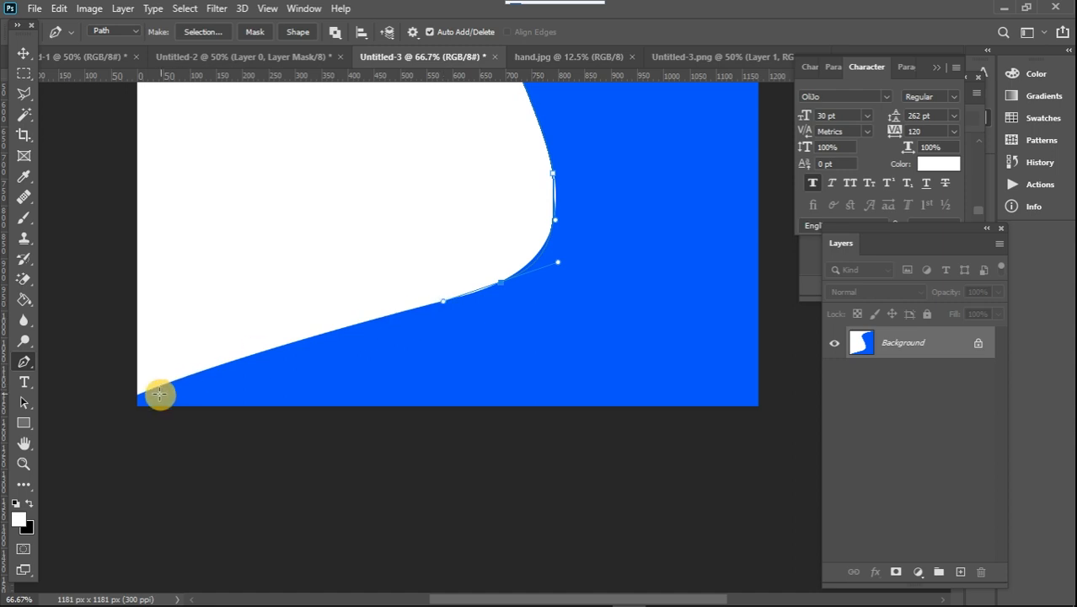
{"action": "left_click_drag", "start_coordinate": [139, 392], "coordinate": [114, 399]}
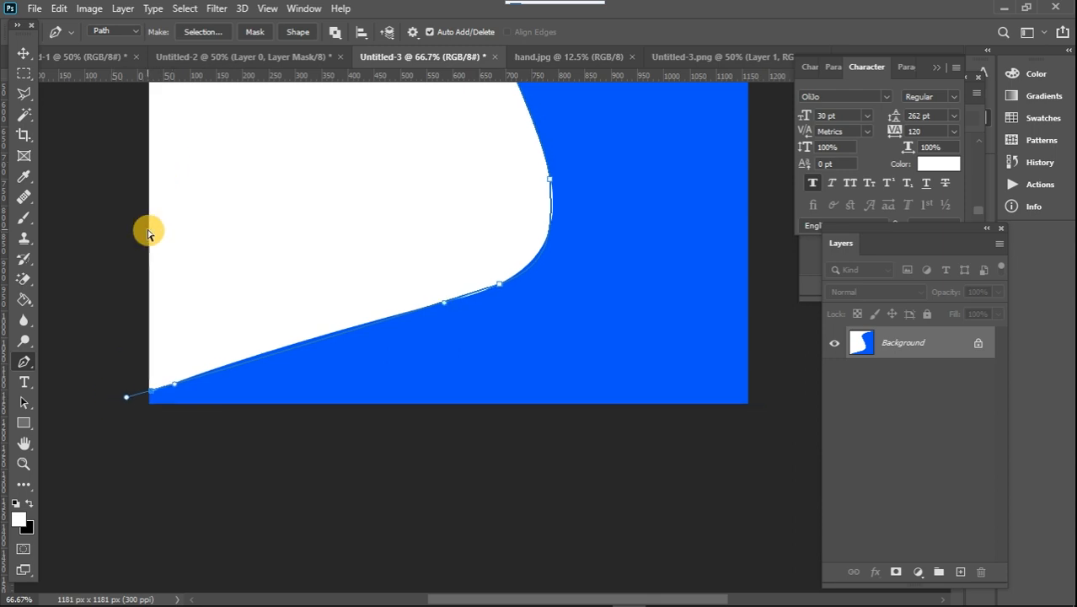
Run the path outside the canvas around the white area's left and upper sides and close it at the starting anchor point
{"action": "key", "text": "ctrl+minus"}
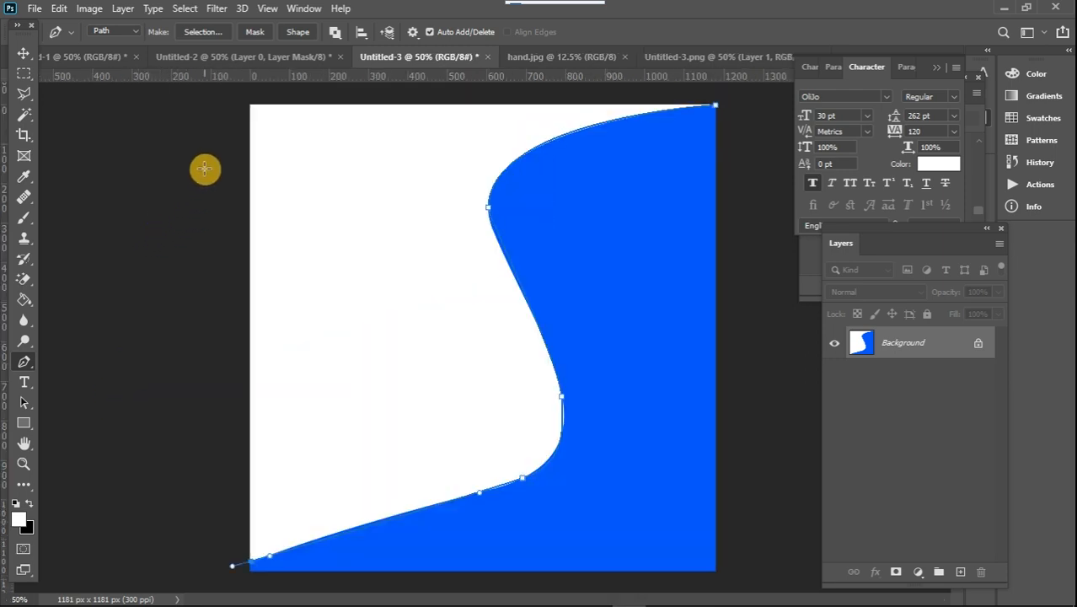
{"action": "left_click", "coordinate": [234, 97]}
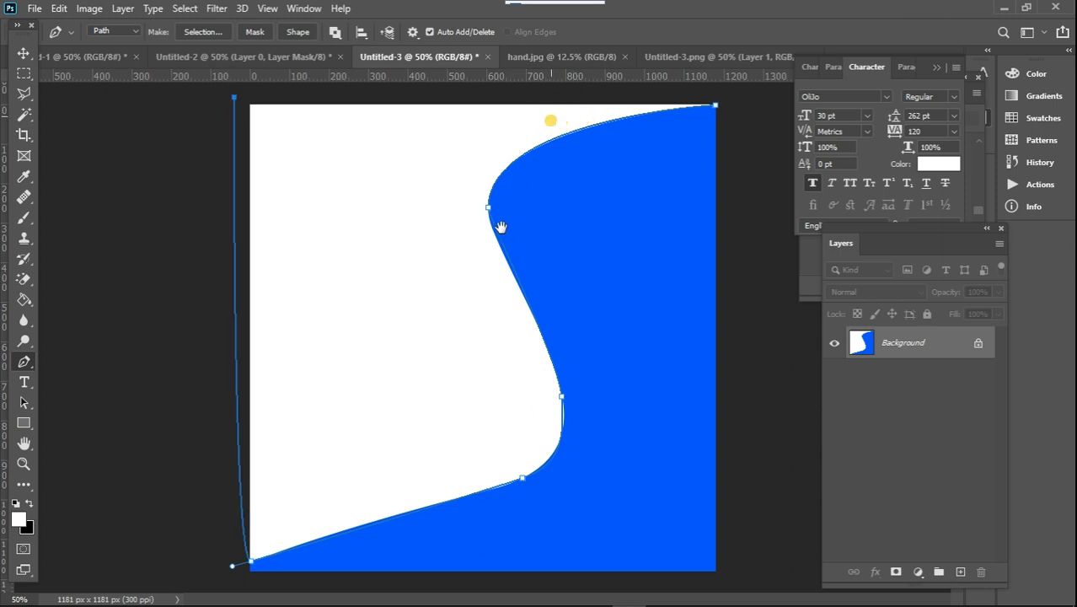
{"action": "left_click", "coordinate": [716, 95]}
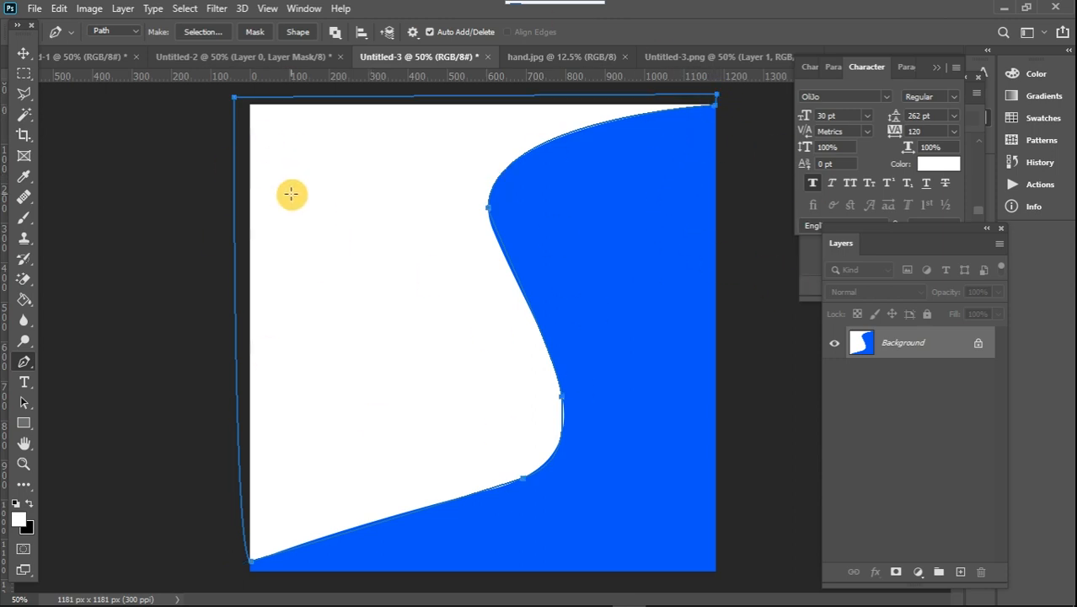
{"action": "left_click", "coordinate": [245, 97]}
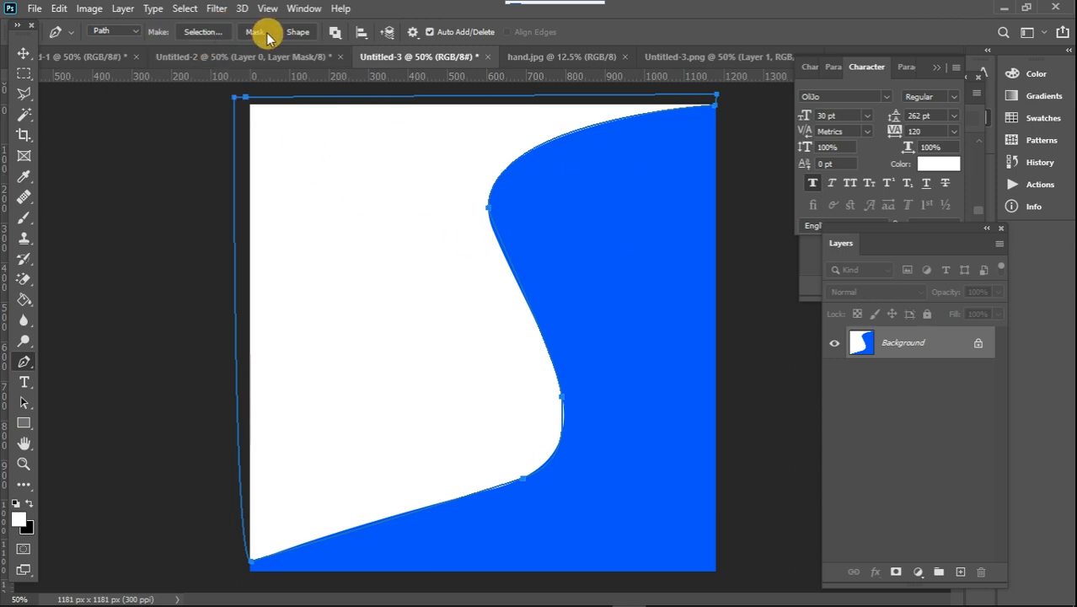
Turn the closed path into a mask on the background and inspect the cut edge without the path outline
{"action": "left_click", "coordinate": [257, 33]}
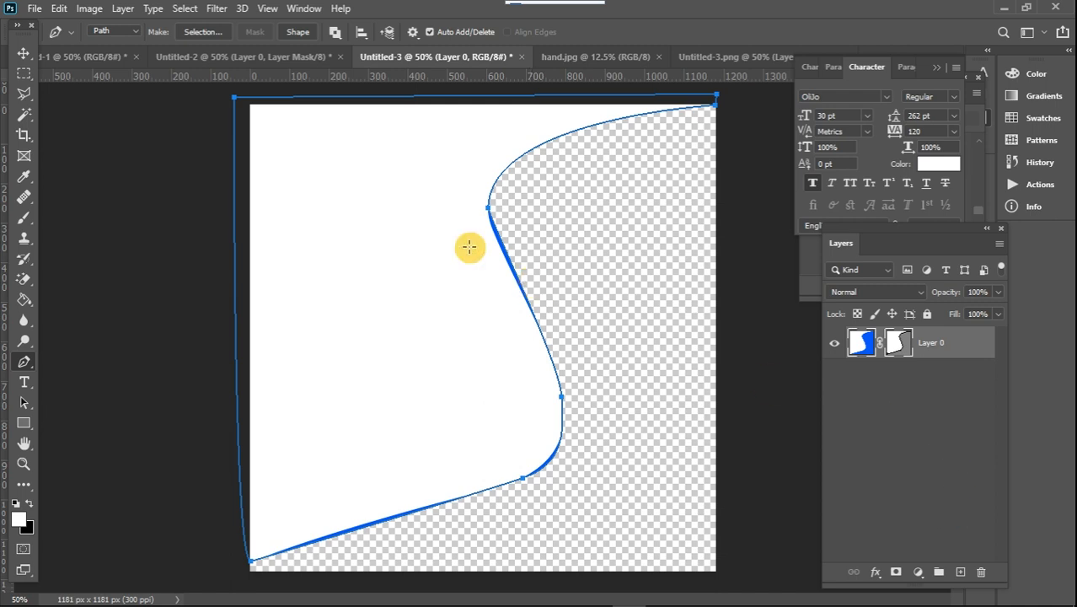
{"action": "left_click", "coordinate": [23, 54]}
{"action": "left_click", "coordinate": [24, 75]}
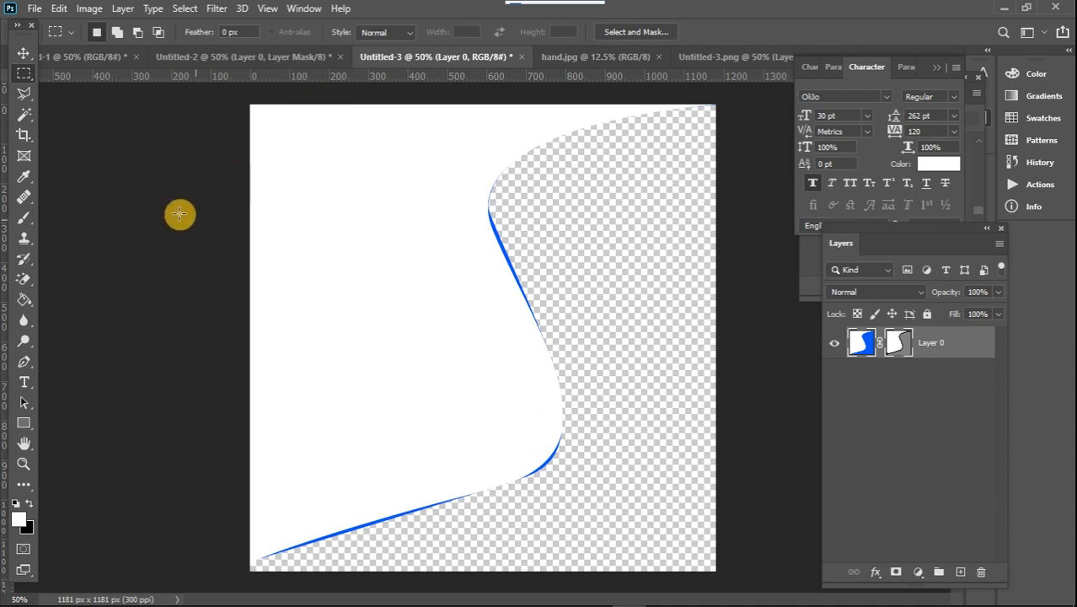
Change the Pen tool's path display color to Light Red, then switch to the Move tool
{"action": "left_click", "coordinate": [25, 374]}
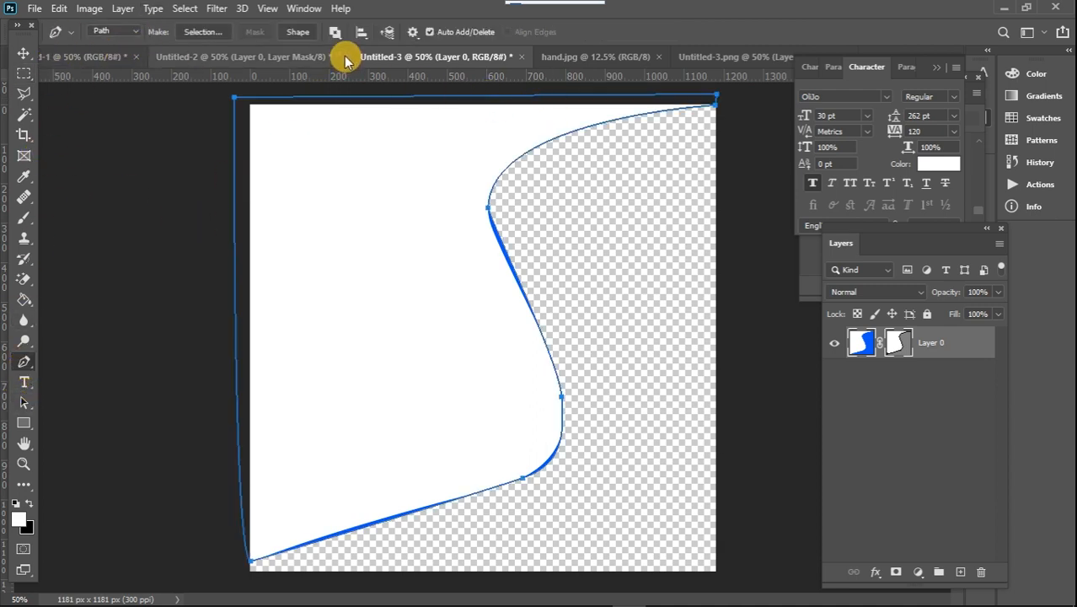
{"action": "left_click", "coordinate": [413, 34]}
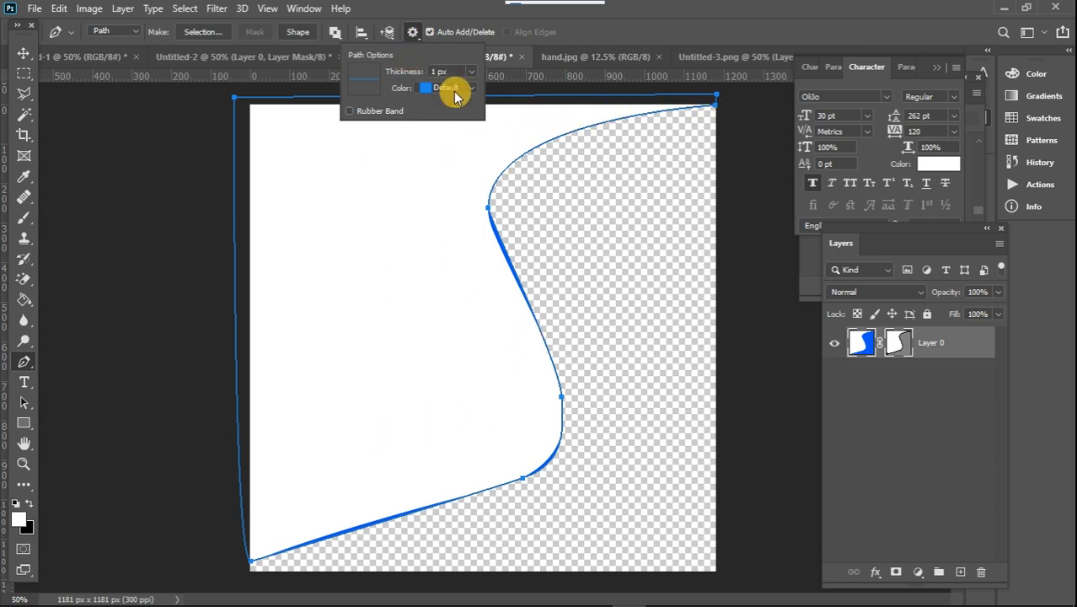
{"action": "left_click", "coordinate": [609, 123]}
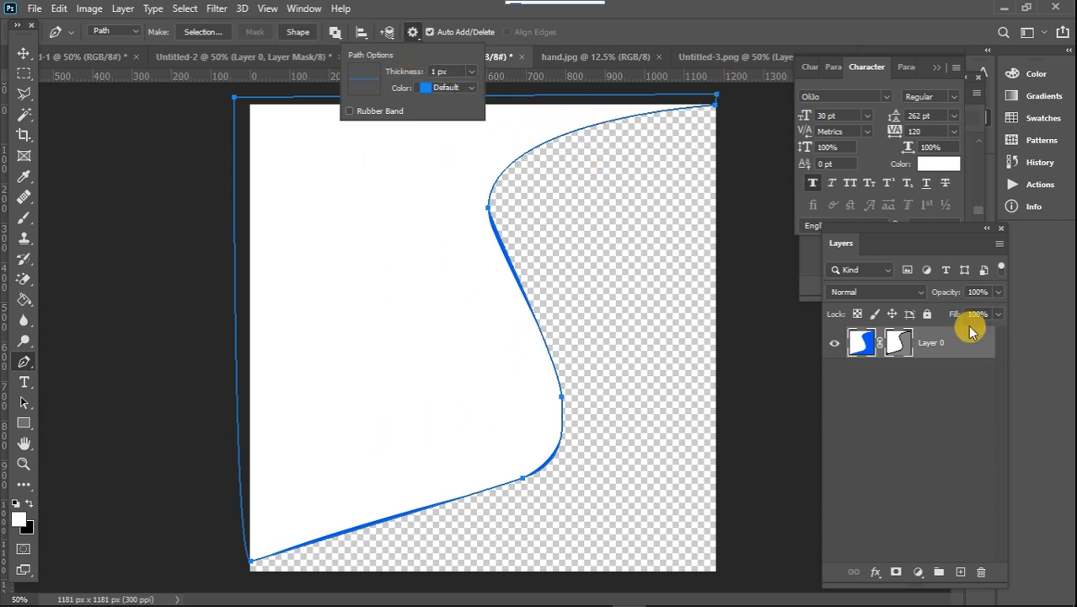
{"action": "left_click", "coordinate": [465, 90]}
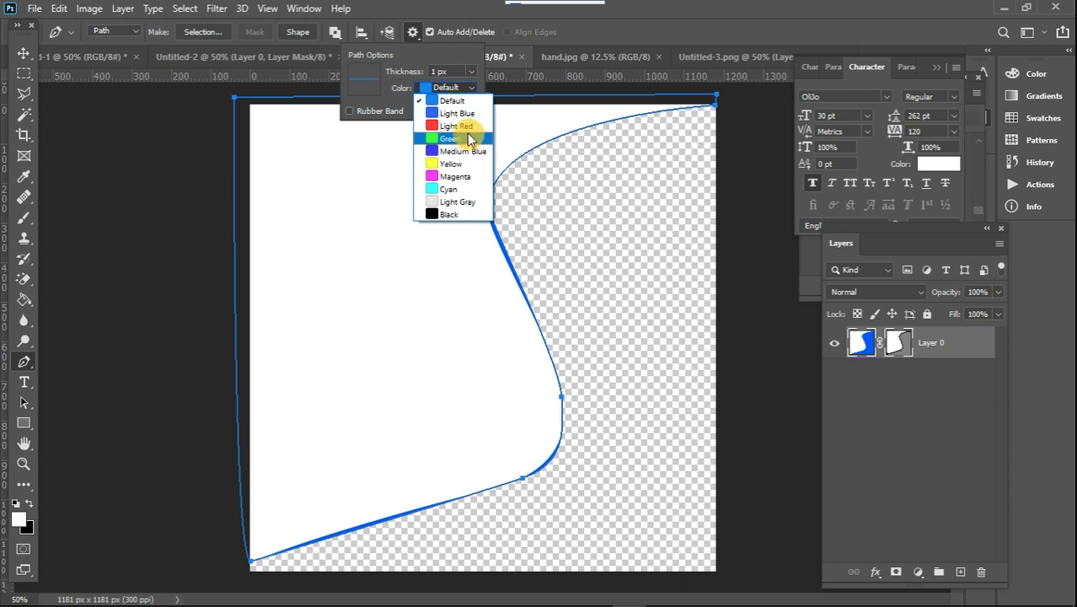
{"action": "left_click", "coordinate": [465, 125]}
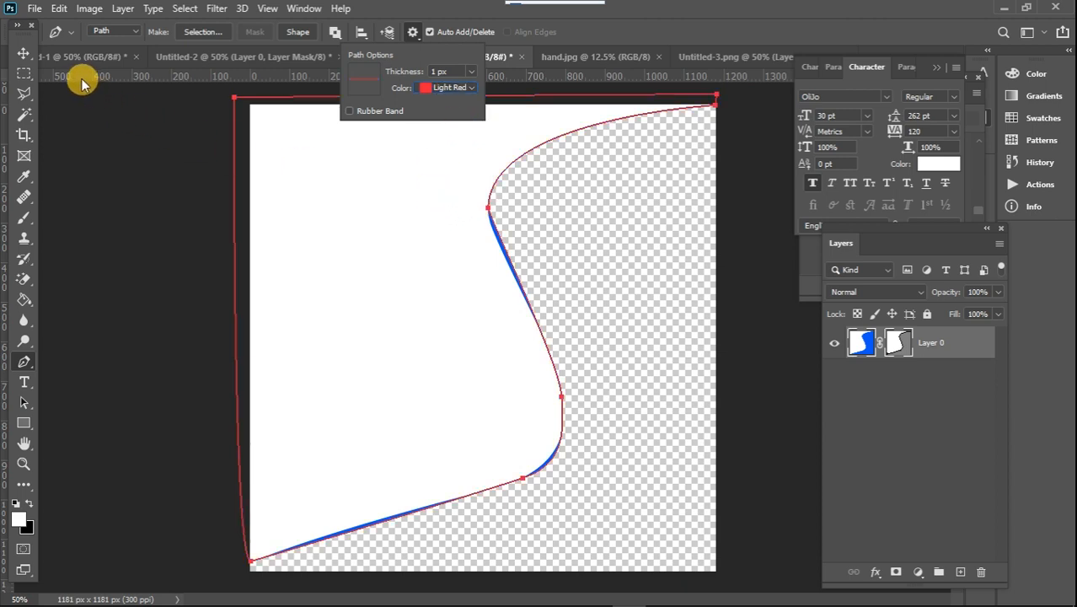
{"action": "left_click", "coordinate": [24, 54]}
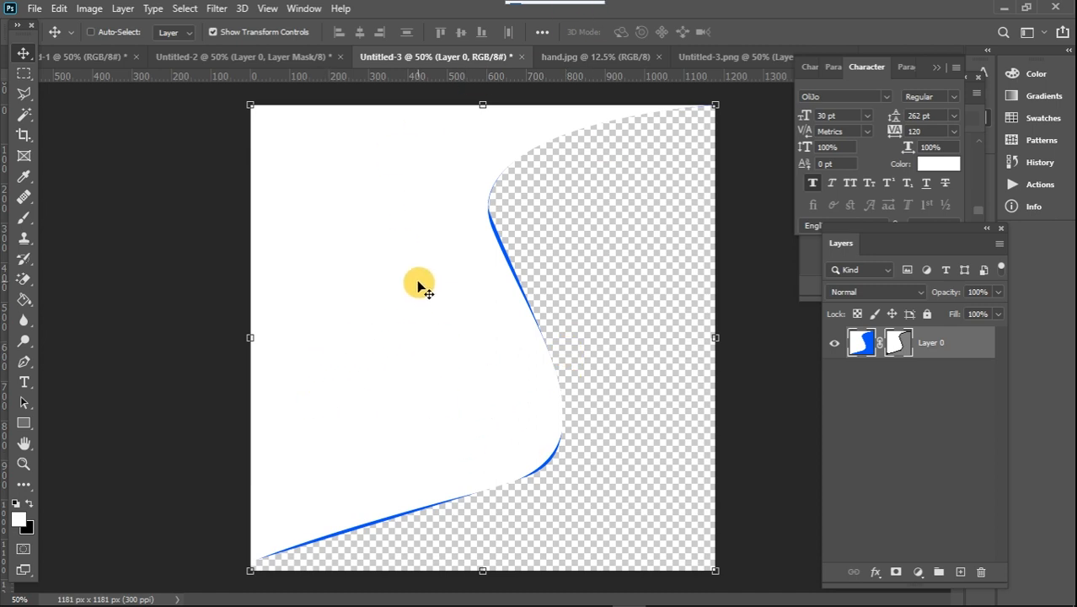
In hand.jpg, start a Pen tool path at the image's left border and trace the upper edge of the left suit sleeve
{"action": "left_click", "coordinate": [583, 57]}
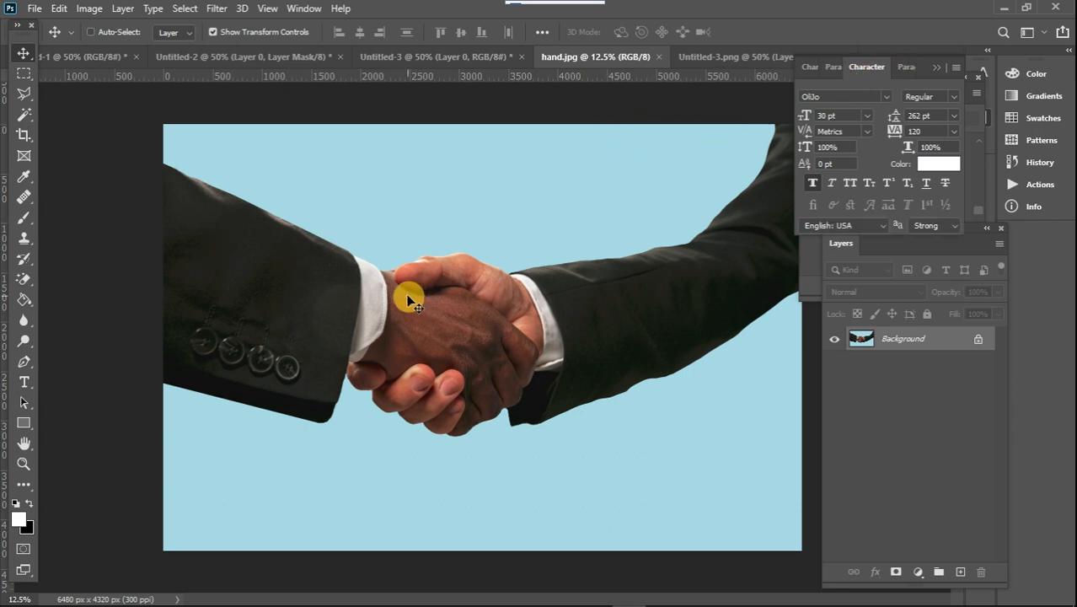
{"action": "left_click", "coordinate": [23, 363]}
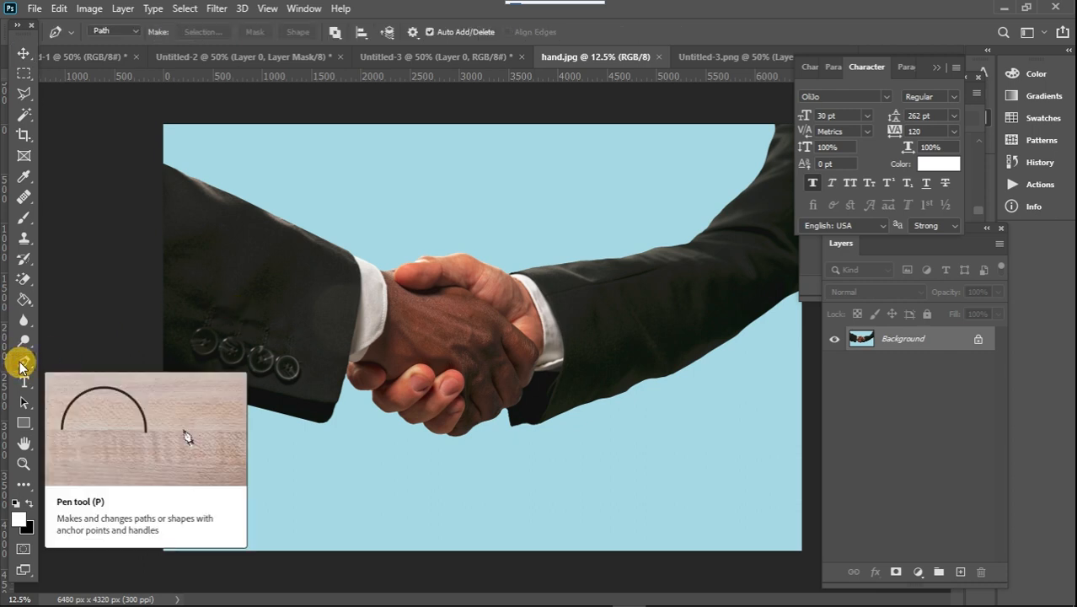
{"action": "key", "text": "ctrl+plus"}
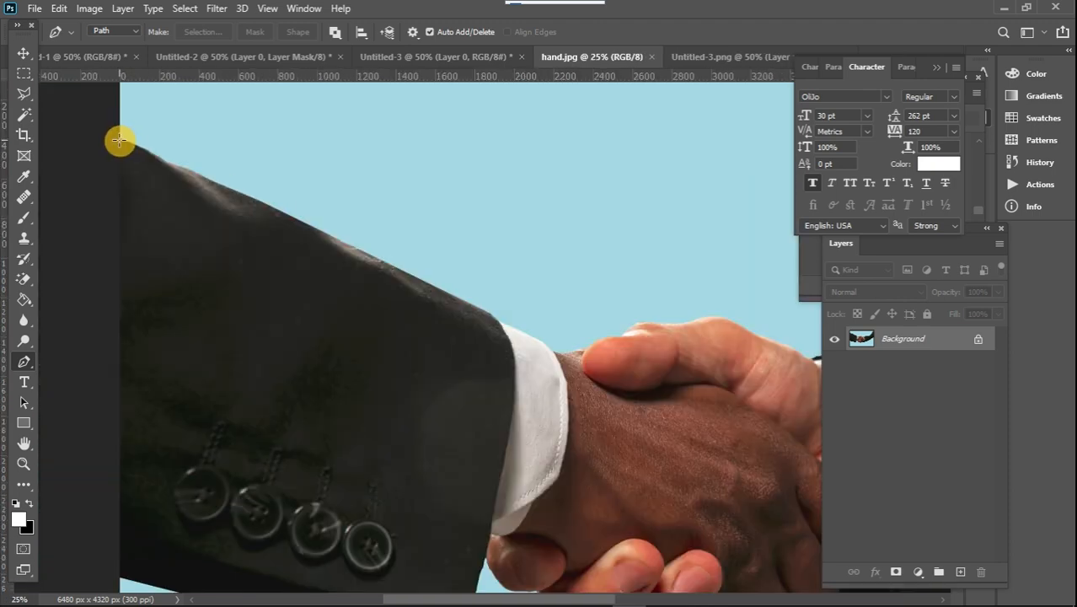
{"action": "left_click", "coordinate": [118, 136]}
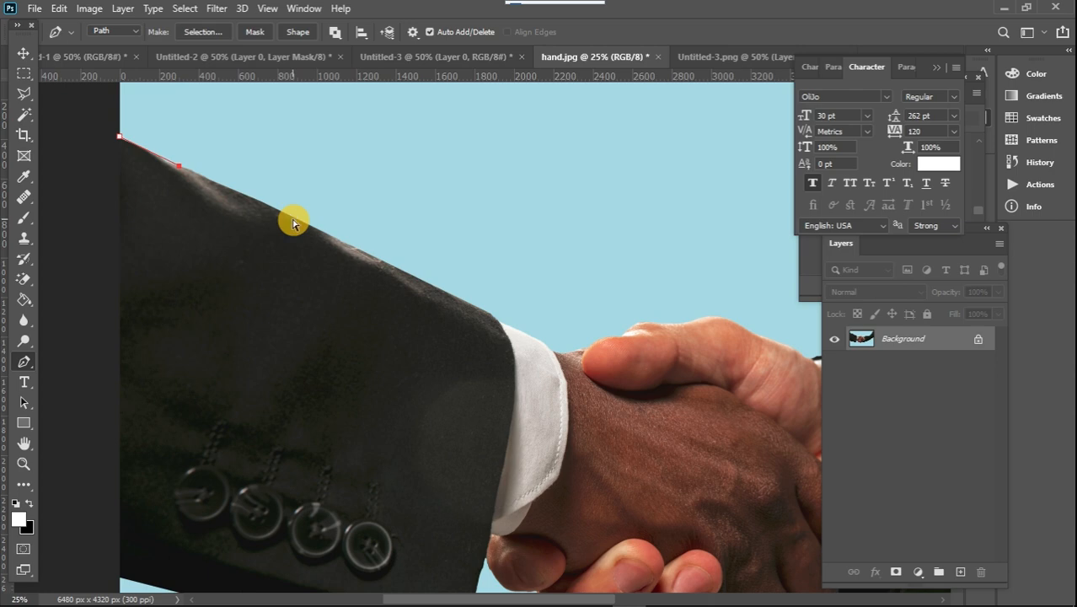
{"action": "key", "text": "ctrl+plus"}
{"action": "key", "text": "ctrl+plus"}
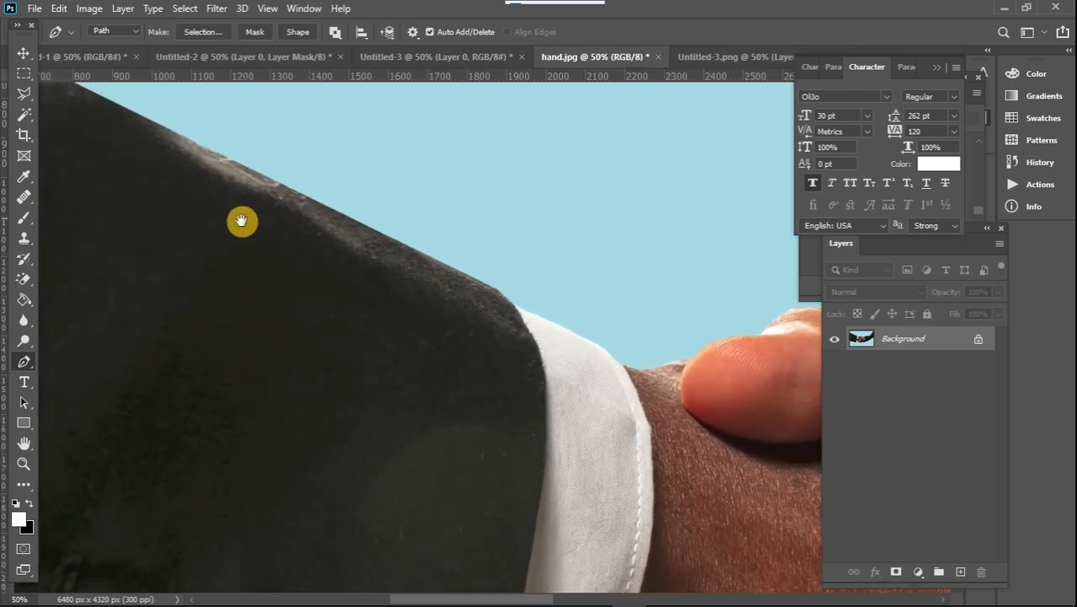
{"action": "left_click_drag", "start_coordinate": [241, 221], "coordinate": [482, 384]}
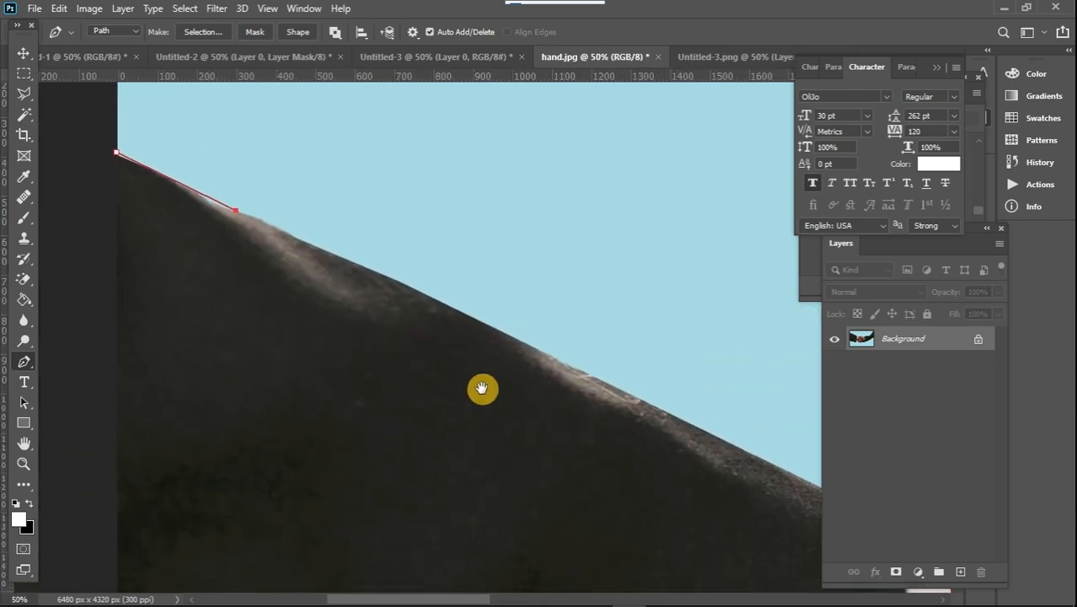
{"action": "left_click", "coordinate": [359, 262]}
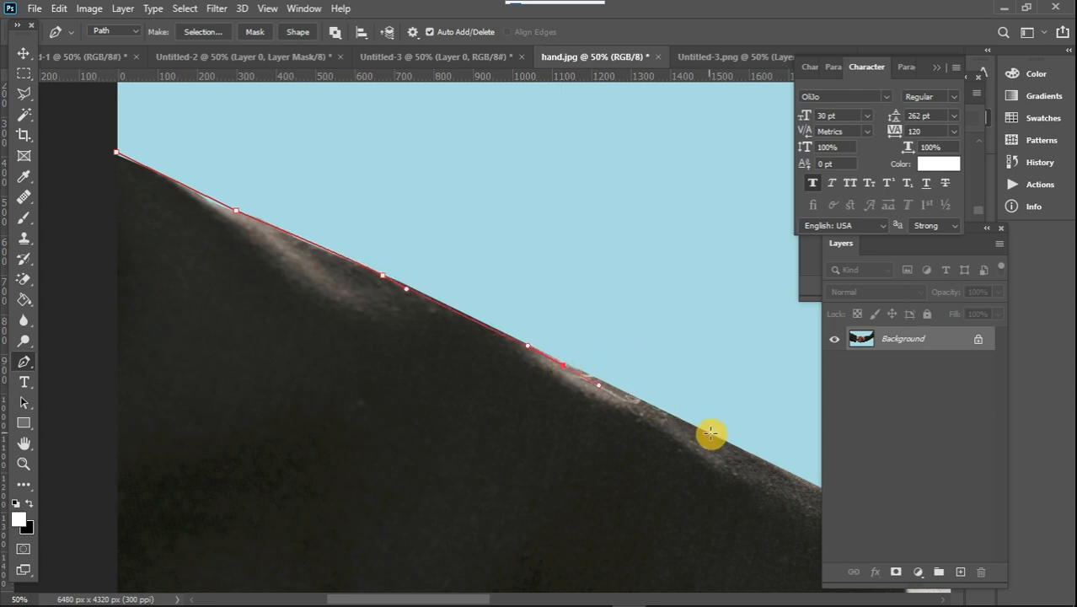
Continue the path down the end of the left suit sleeve and over the white shirt cuff to the wrist
{"action": "left_click_drag", "start_coordinate": [720, 438], "coordinate": [279, 260]}
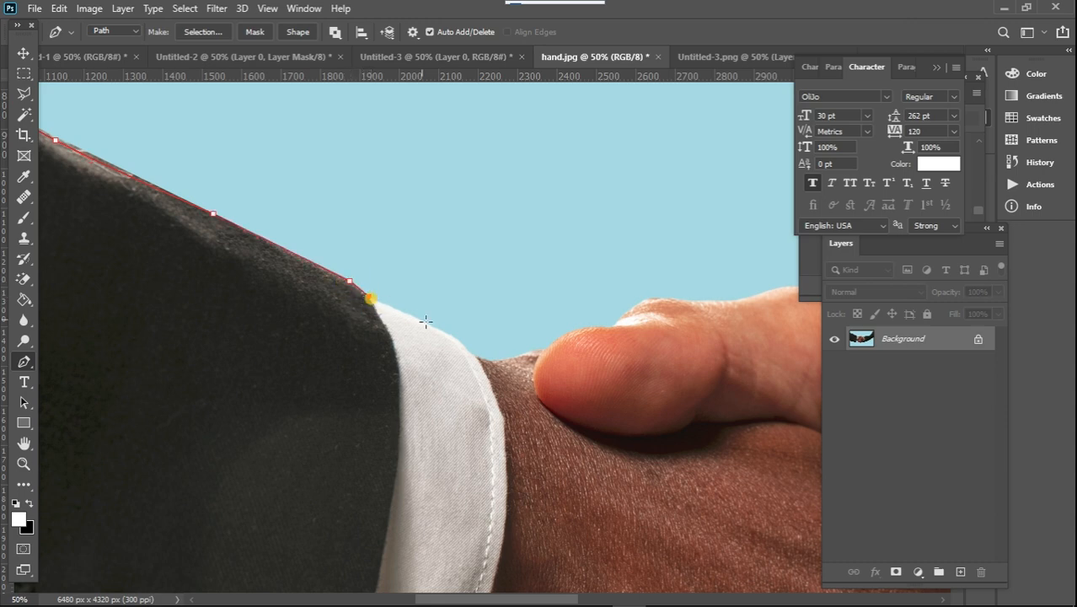
{"action": "left_click_drag", "start_coordinate": [454, 339], "coordinate": [458, 340]}
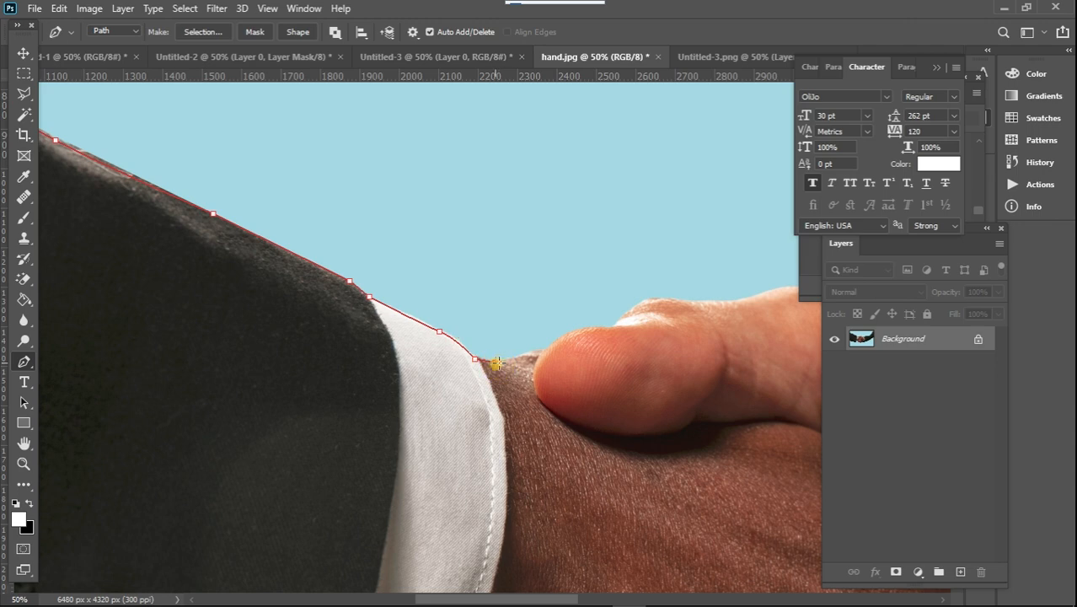
{"action": "left_click_drag", "start_coordinate": [496, 363], "coordinate": [523, 358]}
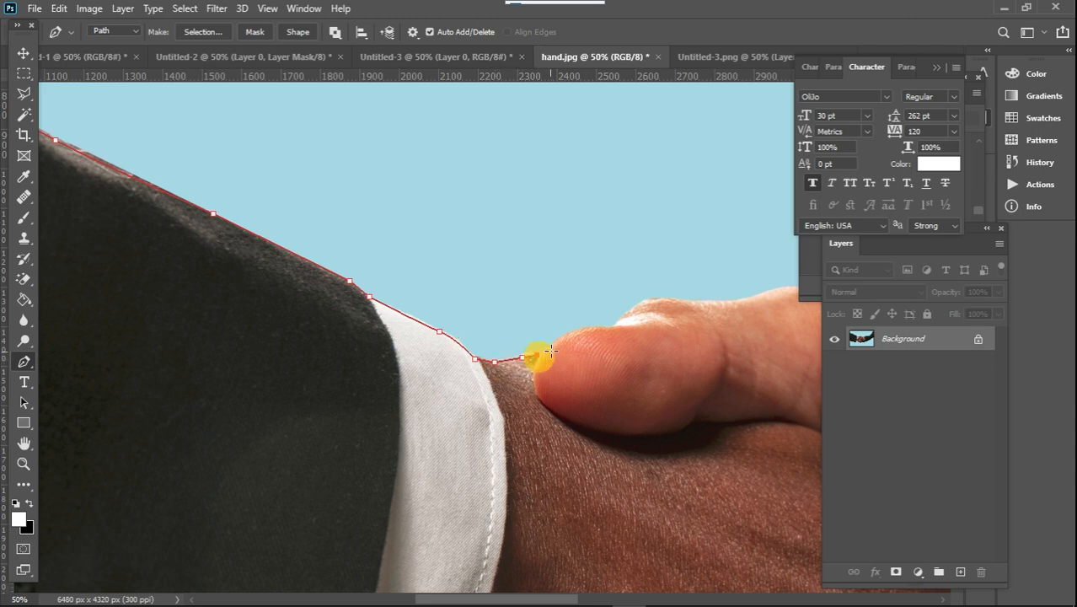
Trace the upper edge of the thumb and the back of the lighter hand towards the right sleeve
{"action": "left_click", "coordinate": [618, 324]}
{"action": "left_click", "coordinate": [630, 312]}
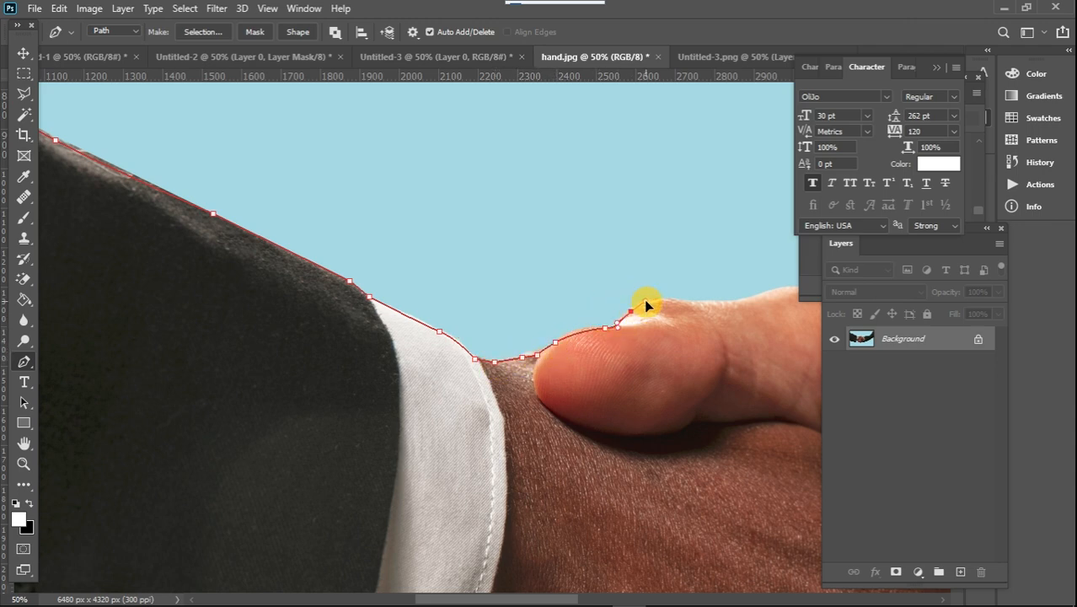
{"action": "left_click_drag", "start_coordinate": [716, 308], "coordinate": [463, 329]}
{"action": "mouse_move", "coordinate": [532, 363]}
{"action": "left_mouse_down"}
{"action": "mouse_move", "coordinate": [558, 370]}
{"action": "mouse_move", "coordinate": [528, 371]}
{"action": "mouse_move", "coordinate": [547, 372]}
{"action": "left_mouse_up"}
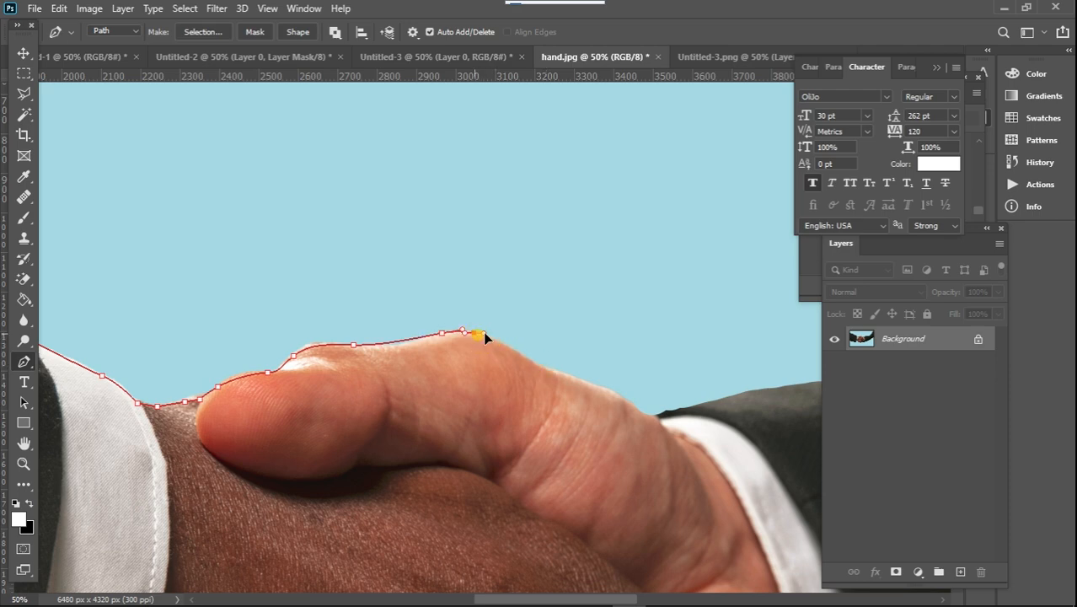
{"action": "left_click_drag", "start_coordinate": [483, 332], "coordinate": [488, 333]}
{"action": "left_click_drag", "start_coordinate": [531, 363], "coordinate": [549, 370]}
{"action": "left_click_drag", "start_coordinate": [609, 395], "coordinate": [627, 399]}
Trace the upper edge of the right suit sleeve from the hand up to the image's upper border
{"action": "left_click", "coordinate": [655, 418]}
{"action": "left_click", "coordinate": [676, 410]}
{"action": "left_click_drag", "start_coordinate": [740, 404], "coordinate": [361, 374]}
{"action": "left_click_drag", "start_coordinate": [414, 356], "coordinate": [459, 347]}
{"action": "left_click_drag", "start_coordinate": [552, 337], "coordinate": [567, 333]}
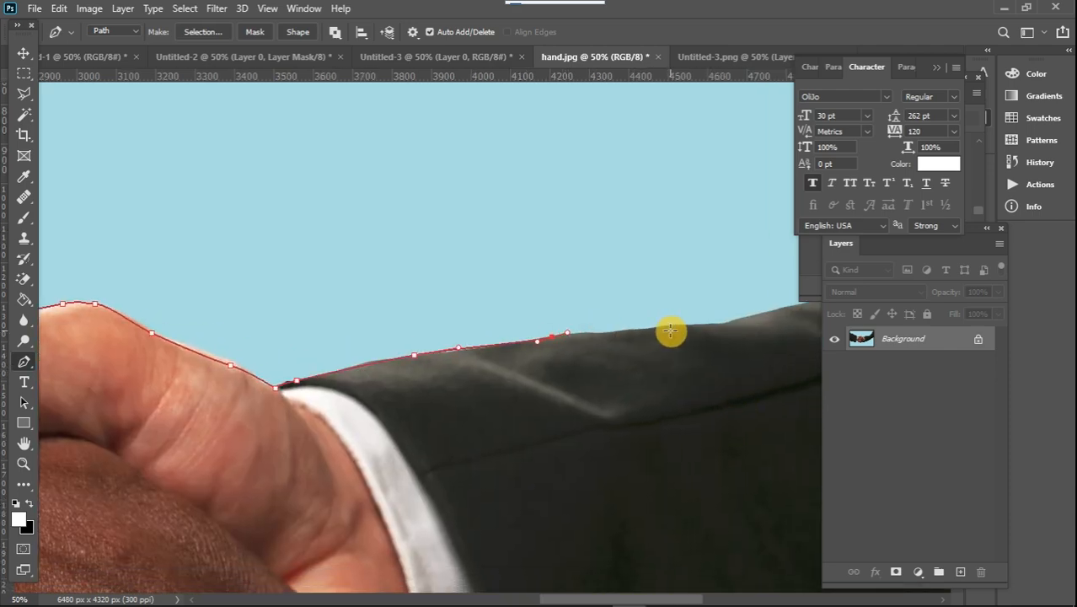
{"action": "left_click_drag", "start_coordinate": [674, 331], "coordinate": [717, 327]}
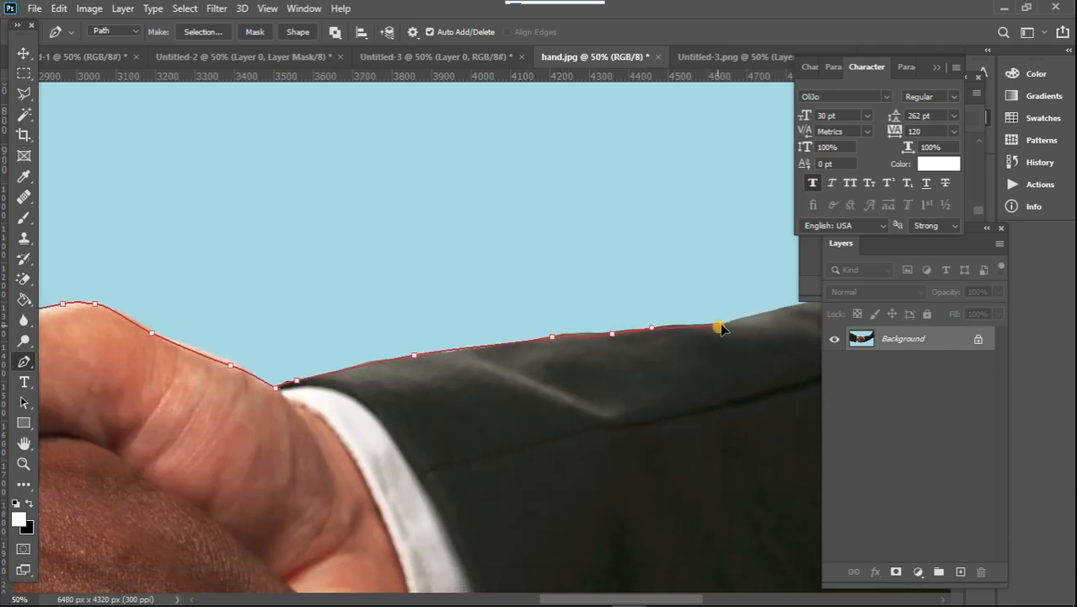
{"action": "left_click", "coordinate": [747, 318]}
{"action": "left_click_drag", "start_coordinate": [373, 378], "coordinate": [402, 358]}
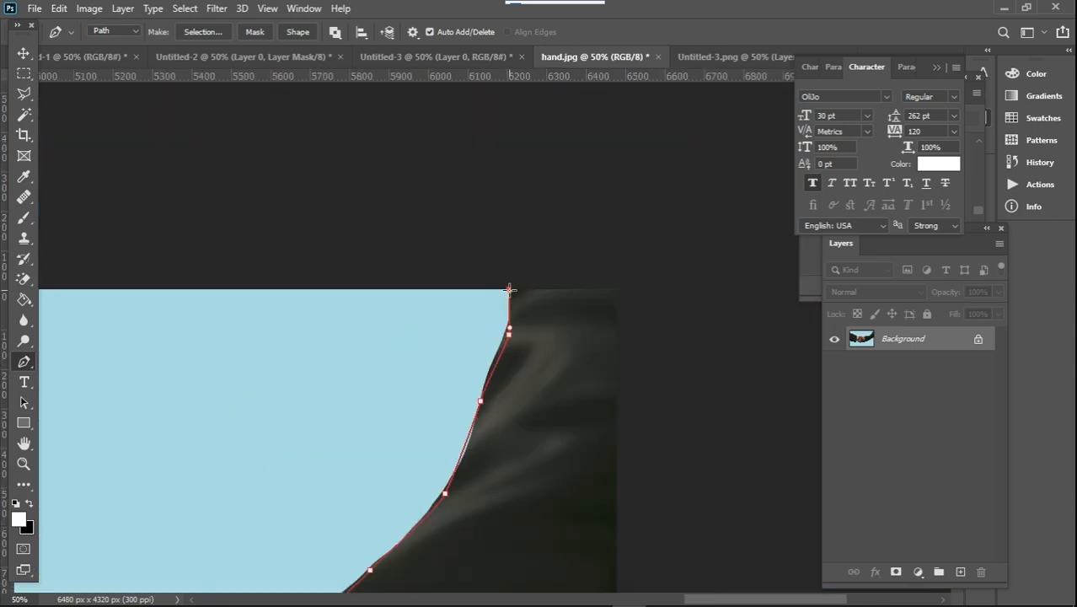
Run the path outside the canvas past the upper-right corner and down to the right sleeve's lower edge
{"action": "left_click", "coordinate": [637, 284]}
{"action": "left_click_drag", "start_coordinate": [646, 531], "coordinate": [638, 354]}
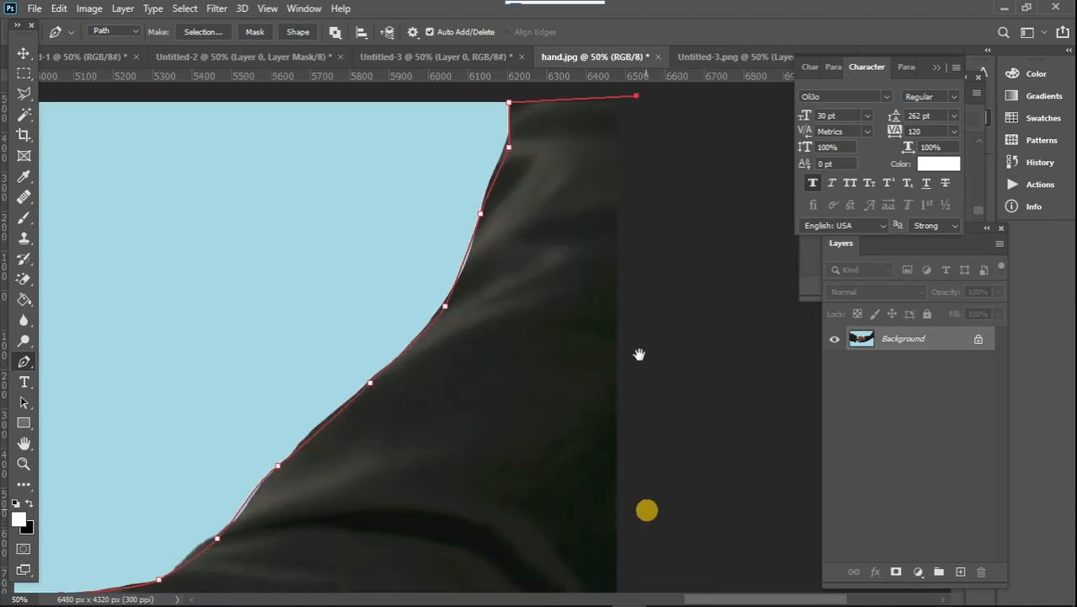
{"action": "scroll", "coordinate": [632, 396], "scroll_direction": "down", "scroll_amount": 5}
{"action": "left_click", "coordinate": [638, 282]}
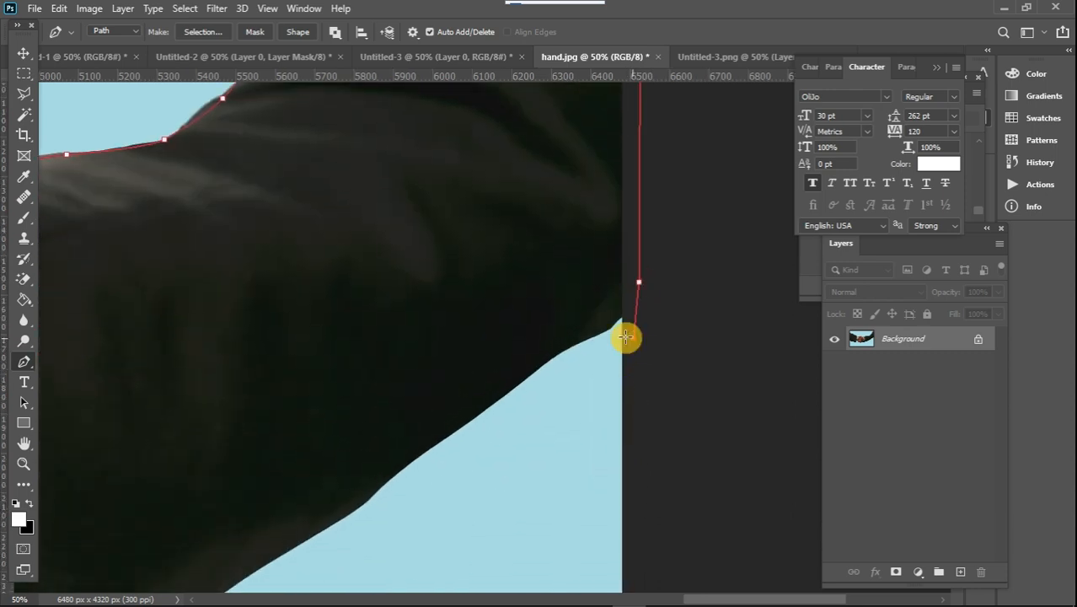
{"action": "left_click", "coordinate": [633, 338]}
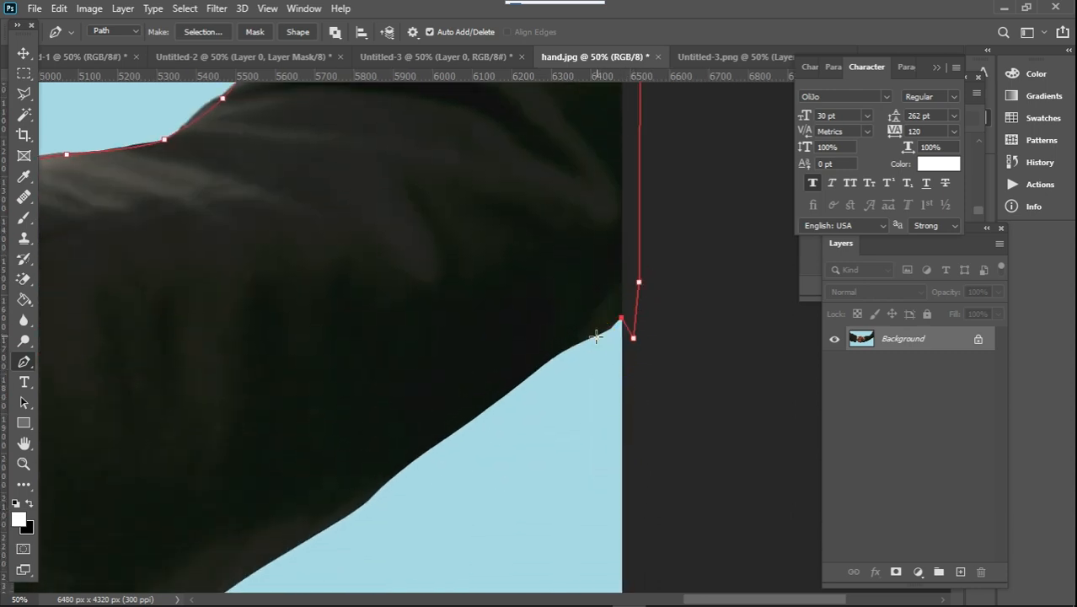
Trace the lower edge of the right sleeve from the image's right border to the bulge about halfway along it
{"action": "left_click", "coordinate": [596, 336]}
{"action": "left_click_drag", "start_coordinate": [506, 391], "coordinate": [479, 409]}
{"action": "left_click_drag", "start_coordinate": [370, 498], "coordinate": [600, 285]}
{"action": "left_click_drag", "start_coordinate": [413, 394], "coordinate": [380, 410]}
{"action": "left_click", "coordinate": [251, 454]}
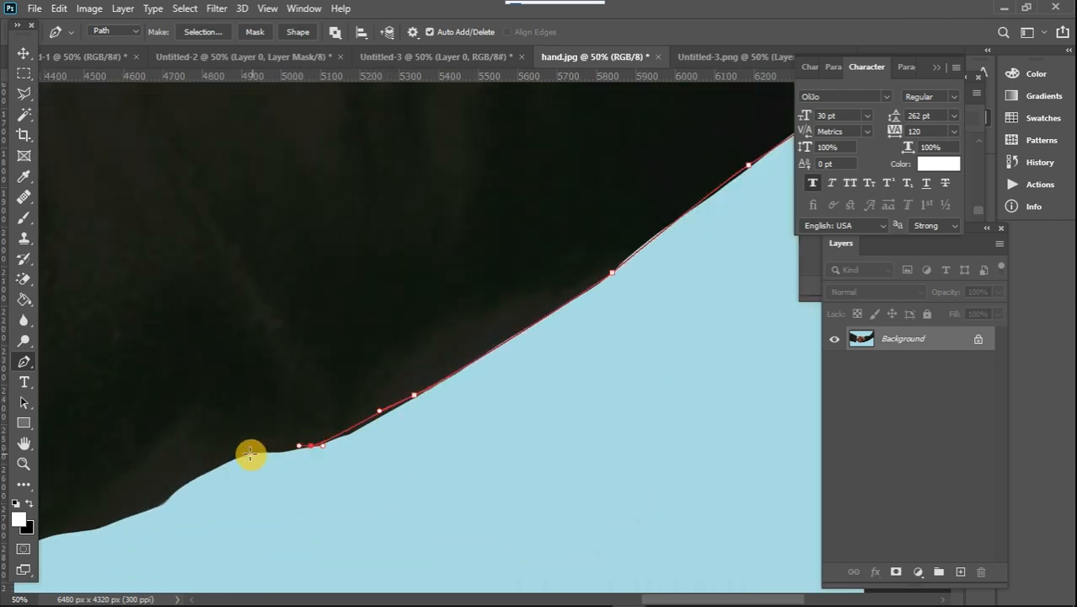
{"action": "left_click_drag", "start_coordinate": [227, 461], "coordinate": [226, 461]}
Continue along the right sleeve's lower edge and around the corner of the dark sleeve opening
{"action": "left_click_drag", "start_coordinate": [192, 460], "coordinate": [545, 294]}
{"action": "left_click_drag", "start_coordinate": [499, 346], "coordinate": [482, 349]}
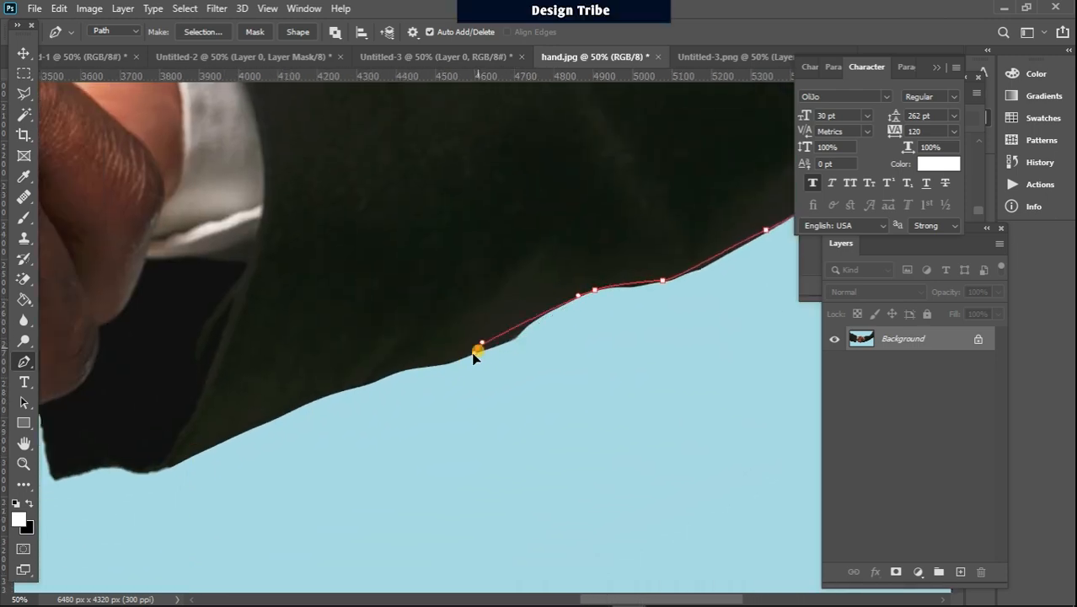
{"action": "left_click_drag", "start_coordinate": [322, 396], "coordinate": [296, 405]}
{"action": "left_click_drag", "start_coordinate": [176, 460], "coordinate": [123, 468]}
{"action": "left_click_drag", "start_coordinate": [113, 465], "coordinate": [91, 468]}
{"action": "left_click_drag", "start_coordinate": [128, 443], "coordinate": [575, 264]}
{"action": "left_click_drag", "start_coordinate": [513, 294], "coordinate": [504, 295]}
{"action": "left_click", "coordinate": [500, 275]}
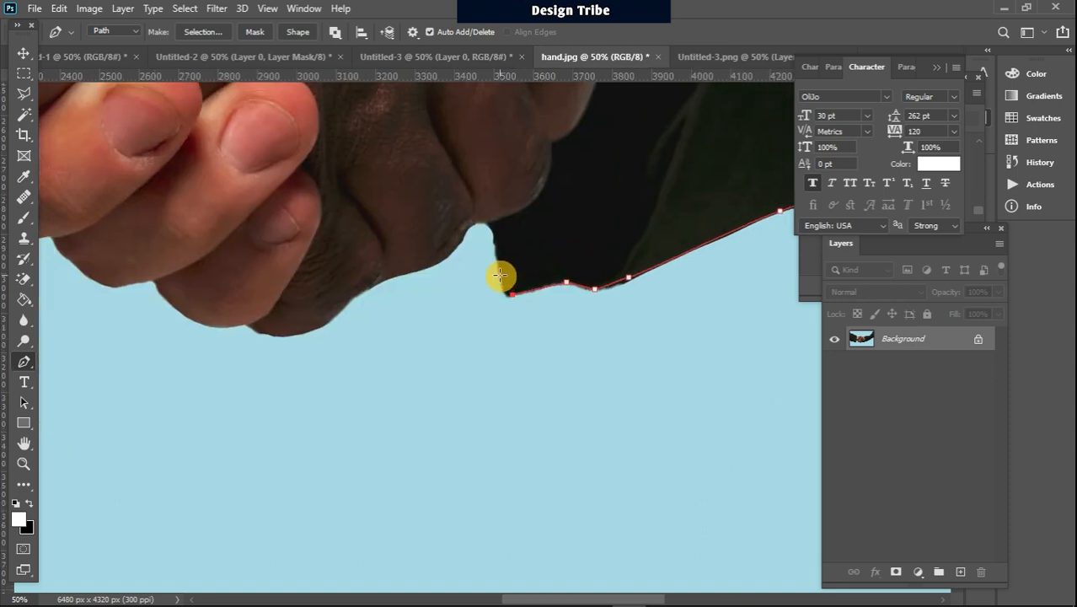
Trace the narrow gap beside the sleeve opening and the lower edge of the darker hand to the little finger
{"action": "left_click_drag", "start_coordinate": [494, 232], "coordinate": [494, 222]}
{"action": "left_click", "coordinate": [473, 227]}
{"action": "left_click", "coordinate": [461, 246]}
{"action": "left_click_drag", "start_coordinate": [446, 256], "coordinate": [434, 258]}
{"action": "left_click_drag", "start_coordinate": [306, 334], "coordinate": [197, 325]}
{"action": "left_click", "coordinate": [253, 330]}
{"action": "left_click", "coordinate": [246, 326]}
Outline the tips of the lighter hand's two lowest fingers with anchor points at the notches between them
{"action": "left_click", "coordinate": [165, 299]}
{"action": "left_click", "coordinate": [156, 285]}
{"action": "left_click_drag", "start_coordinate": [126, 280], "coordinate": [399, 307]}
{"action": "left_click_drag", "start_coordinate": [376, 290], "coordinate": [301, 266]}
{"action": "left_click", "coordinate": [360, 272]}
{"action": "left_click", "coordinate": [351, 266]}
Outline the remaining two fingertips of the lighter hand up to where they meet the left sleeve
{"action": "left_click_drag", "start_coordinate": [260, 224], "coordinate": [256, 211]}
{"action": "left_click", "coordinate": [253, 186]}
{"action": "left_click", "coordinate": [246, 175]}
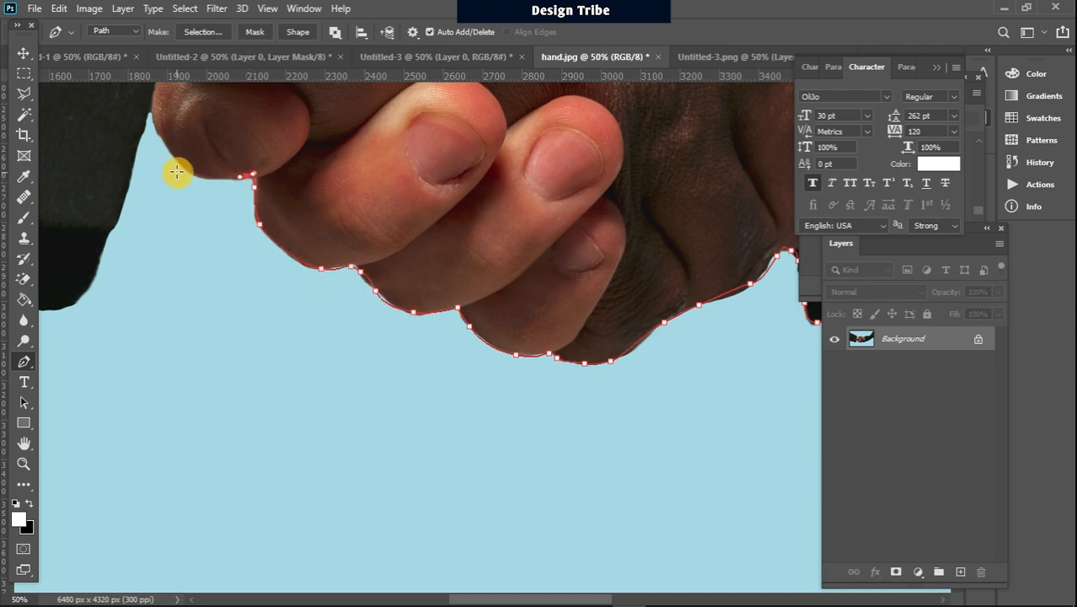
{"action": "left_click_drag", "start_coordinate": [189, 172], "coordinate": [176, 161]}
{"action": "left_click", "coordinate": [153, 120]}
{"action": "left_click", "coordinate": [150, 107]}
Trace the cuff-side edge of the left sleeve down and around its rounded lower corner
{"action": "left_click_drag", "start_coordinate": [146, 120], "coordinate": [558, 183]}
{"action": "left_click_drag", "start_coordinate": [553, 199], "coordinate": [544, 214]}
{"action": "left_click", "coordinate": [521, 290]}
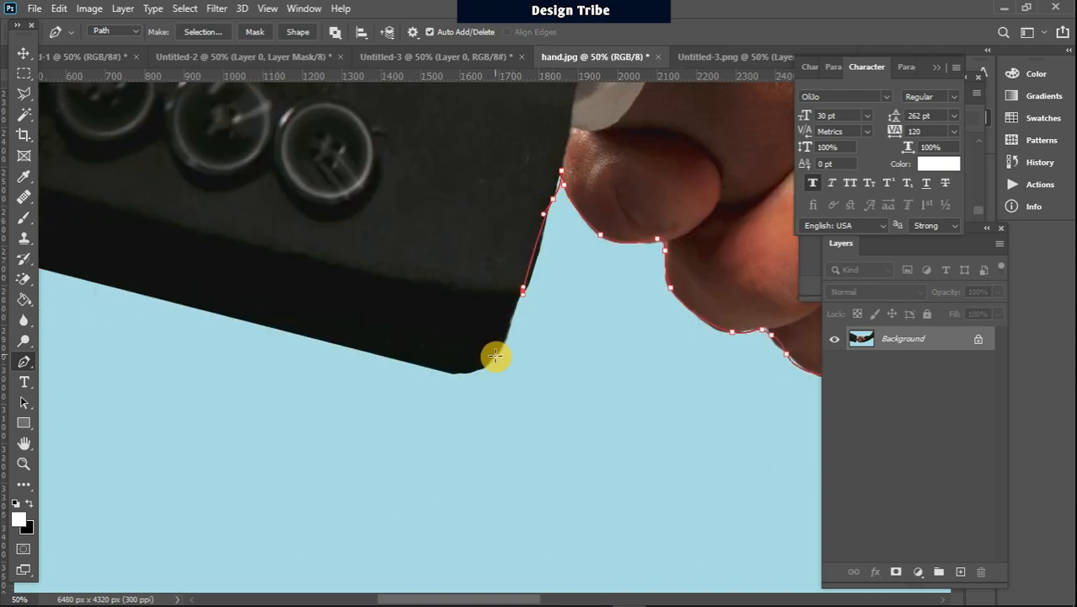
{"action": "left_click", "coordinate": [494, 356]}
{"action": "left_click_drag", "start_coordinate": [452, 374], "coordinate": [426, 366]}
Trace the straight lower edge of the left sleeve to the image's left border
{"action": "left_click_drag", "start_coordinate": [358, 349], "coordinate": [327, 341]}
{"action": "left_click_drag", "start_coordinate": [305, 335], "coordinate": [644, 357]}
{"action": "left_click", "coordinate": [499, 320]}
{"action": "left_click", "coordinate": [177, 240]}
{"action": "left_click_drag", "start_coordinate": [295, 269], "coordinate": [261, 590]}
{"action": "left_click", "coordinate": [166, 236]}
Run the path up along the image's left border and close it at the starting anchor point
{"action": "left_click_drag", "start_coordinate": [233, 257], "coordinate": [250, 460]}
{"action": "left_click_drag", "start_coordinate": [236, 174], "coordinate": [277, 260]}
{"action": "left_click", "coordinate": [276, 265]}
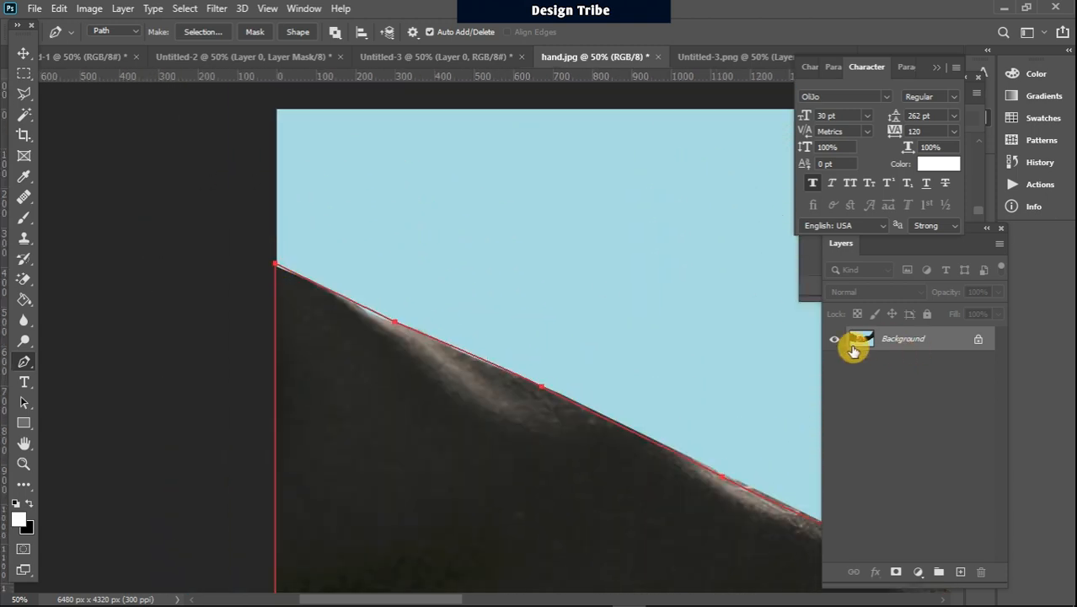
Turn the closed handshake path into a layer mask and switch to the Rectangular Marquee tool to hide the path outline
{"action": "key", "text": "ctrl+minus"}
{"action": "key", "text": "ctrl+minus"}
{"action": "key", "text": "ctrl+minus"}
{"action": "key", "text": "ctrl+minus"}
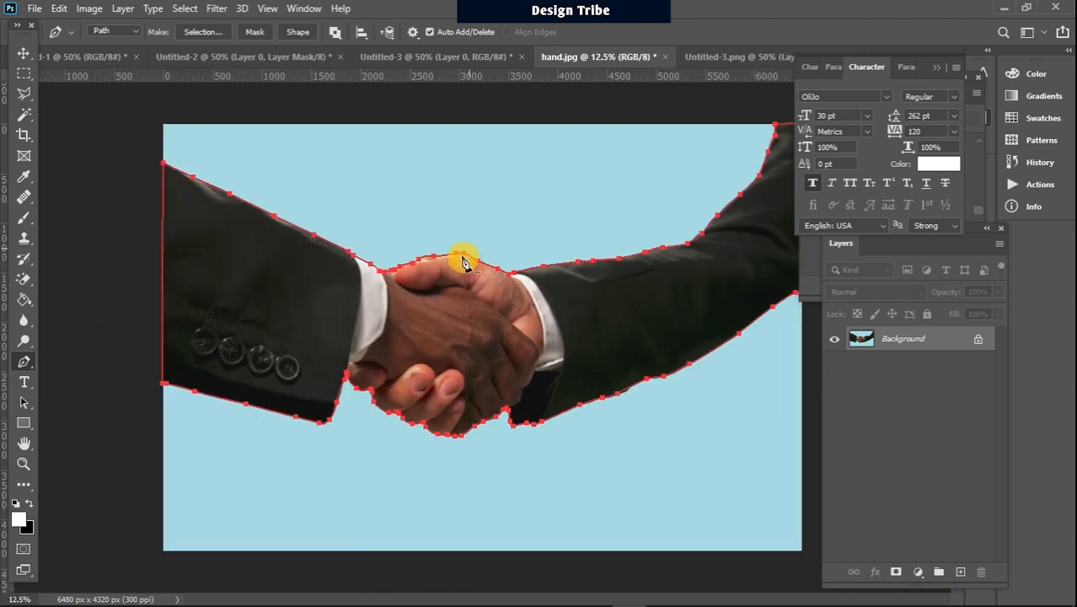
{"action": "left_click", "coordinate": [255, 33]}
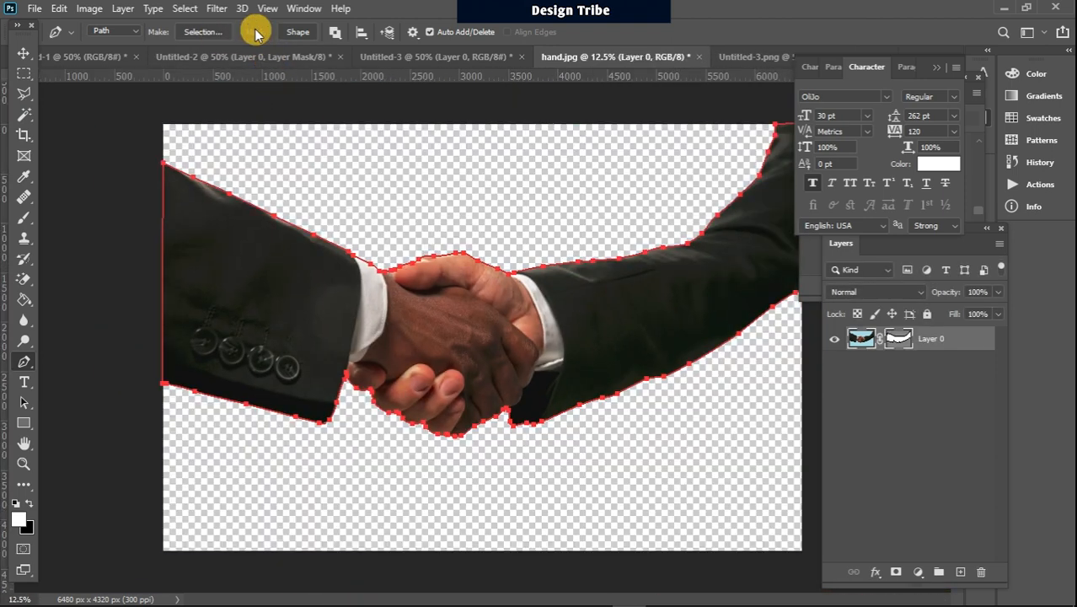
{"action": "left_click", "coordinate": [26, 70]}
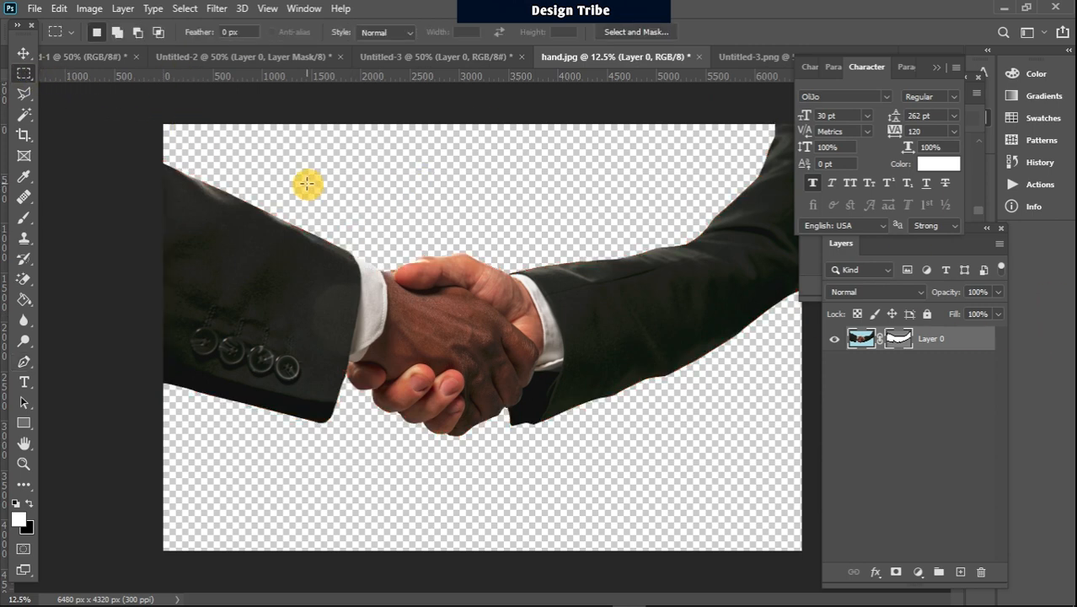